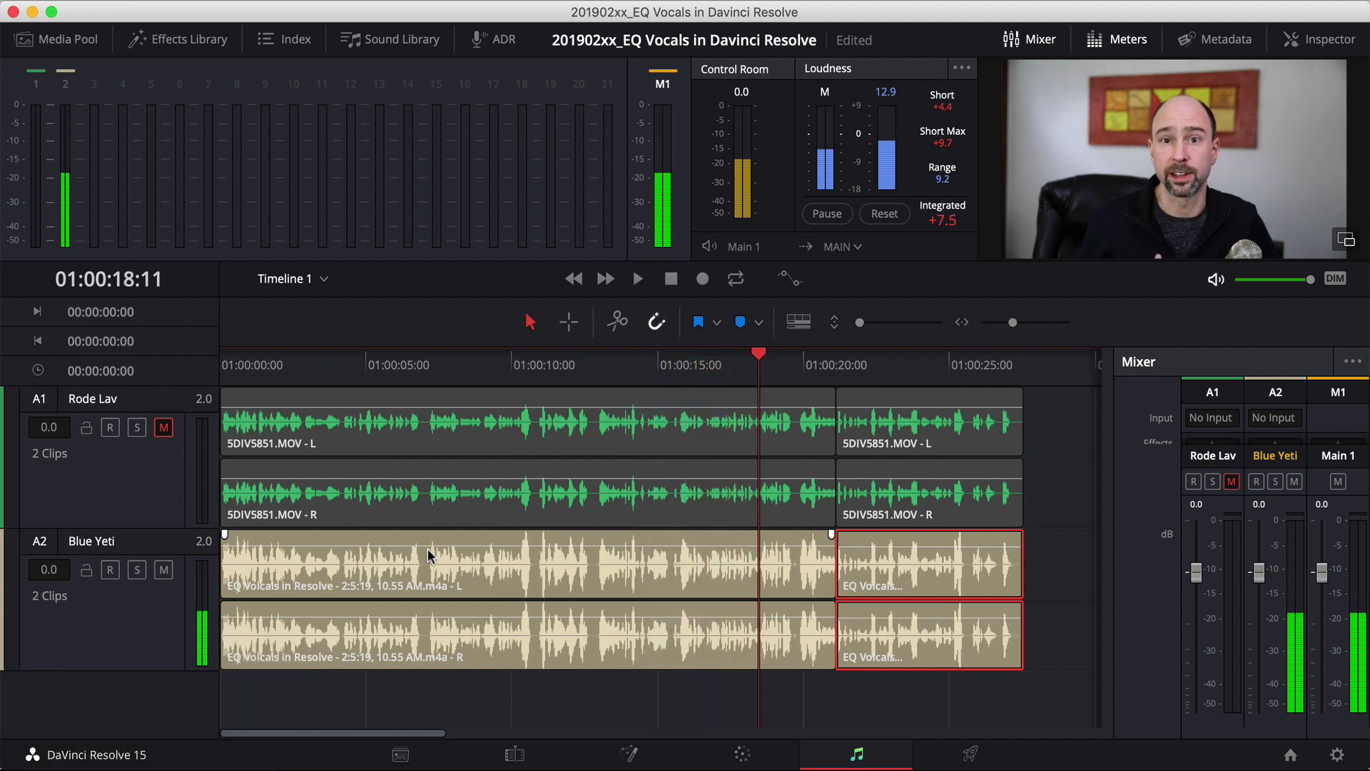
Move the playhead to the timeline start and select the Blue Yeti track to show its EQ.
left_click_drag(239, 366, 202, 385)
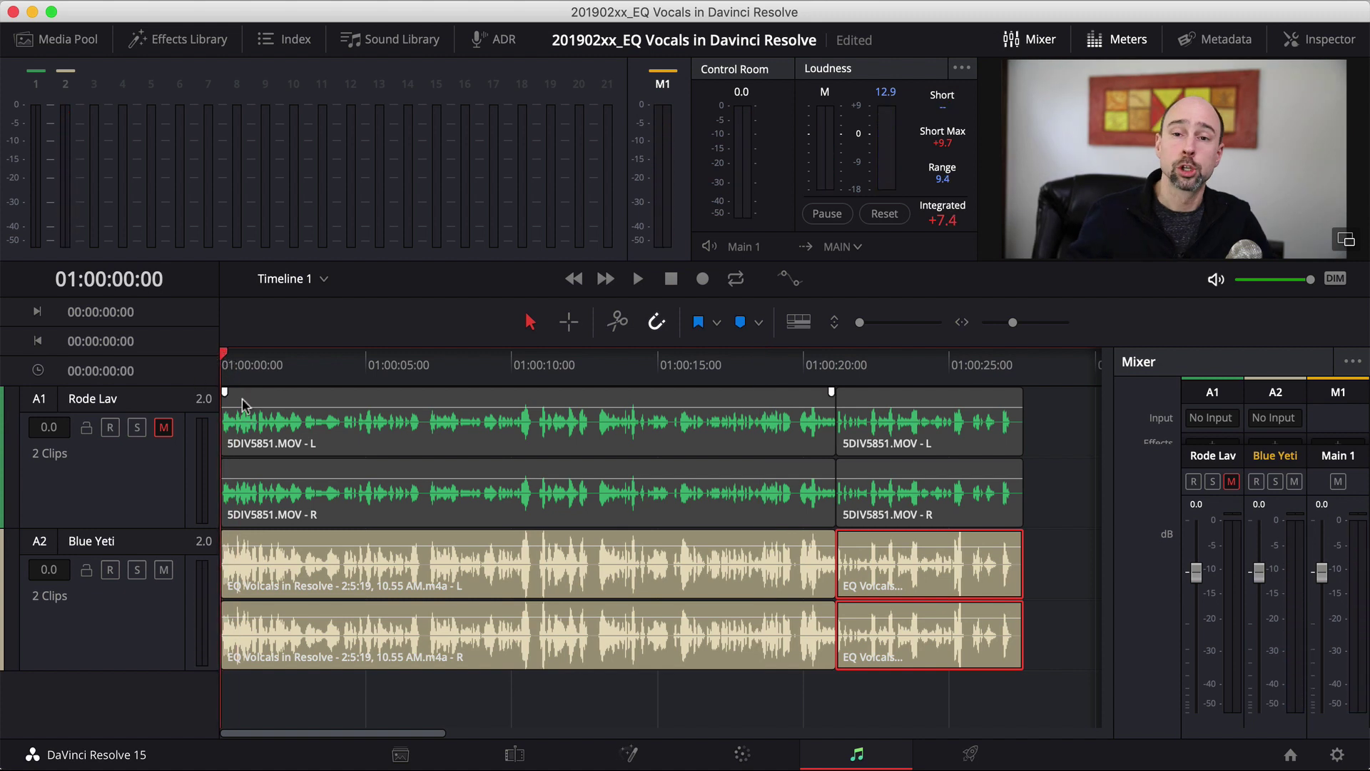
left_click(1021, 591)
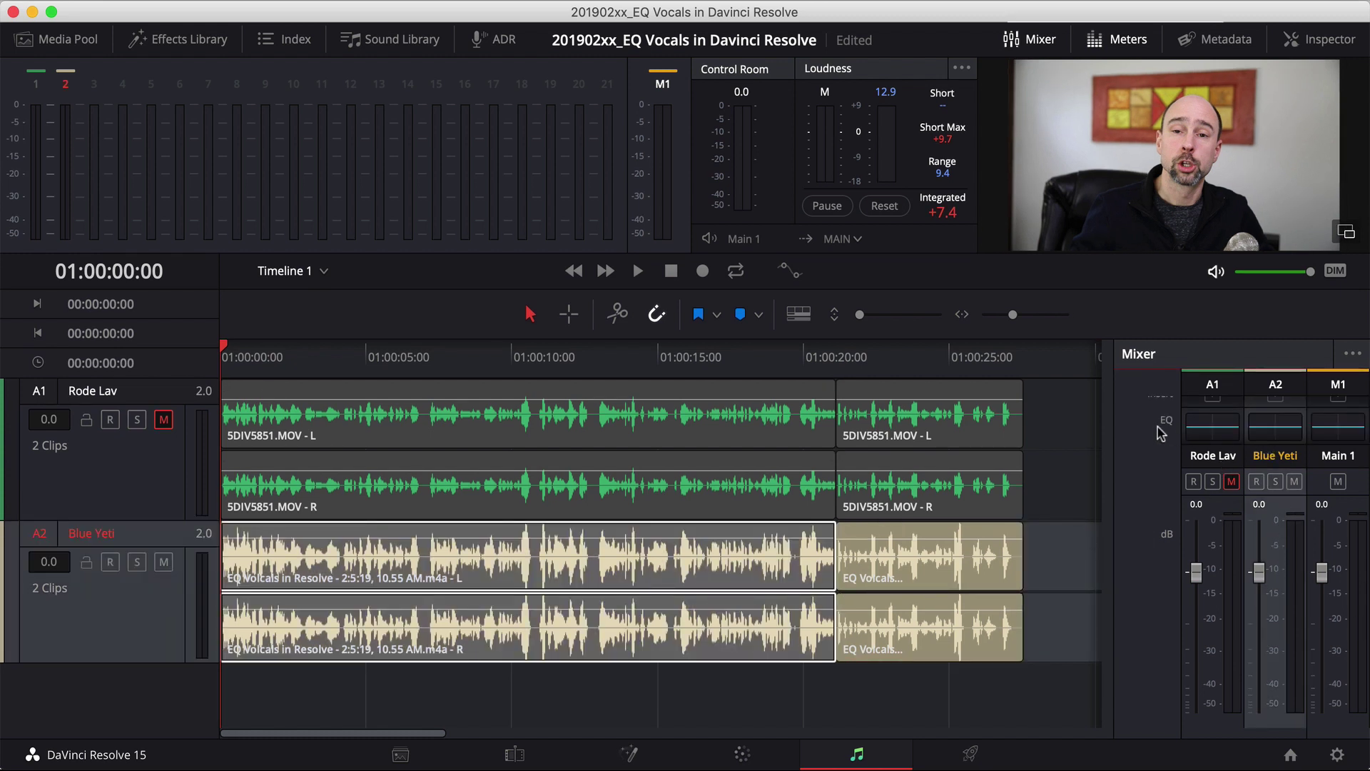
Enable a Band 1 high-pass at 105 Hz and a Band 6 low-pass at 14k9 on Blue Yeti.
double_click(1271, 429)
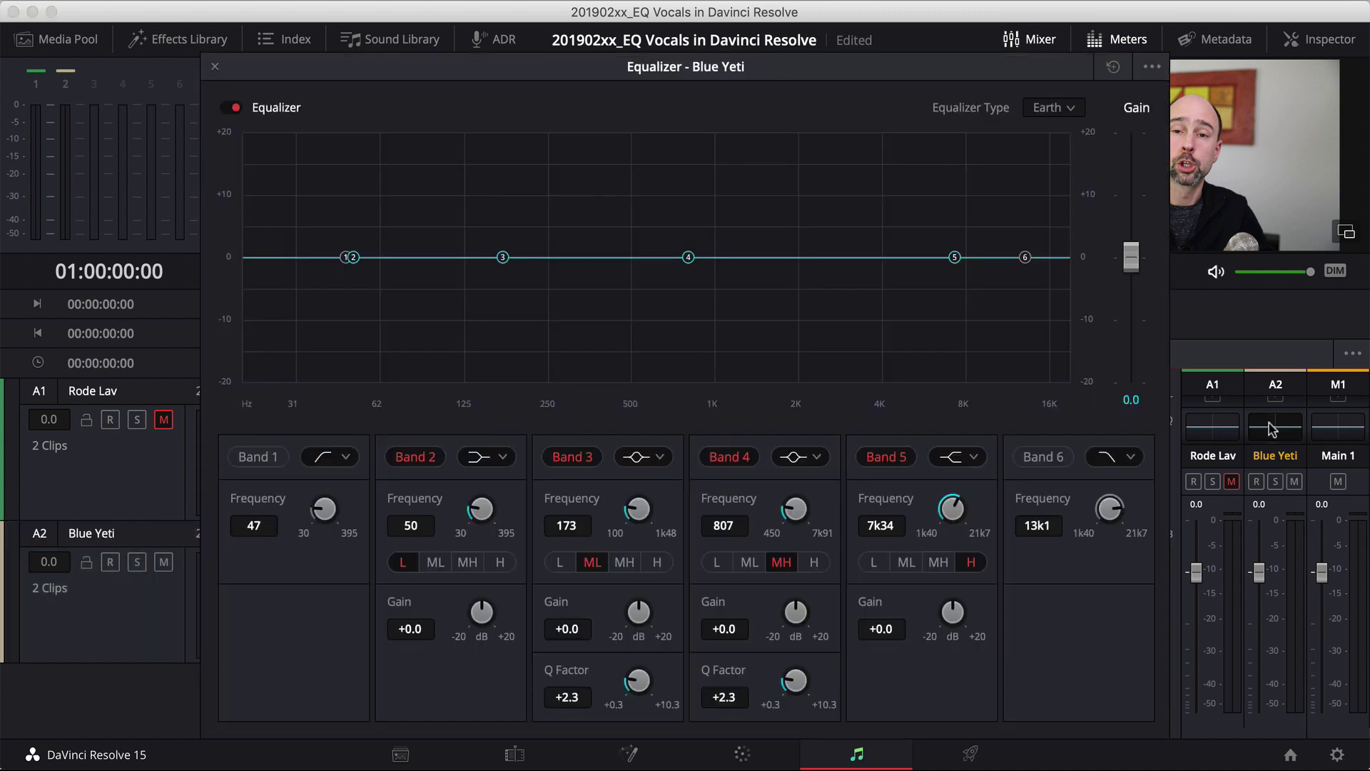
left_click_drag(419, 59, 439, 27)
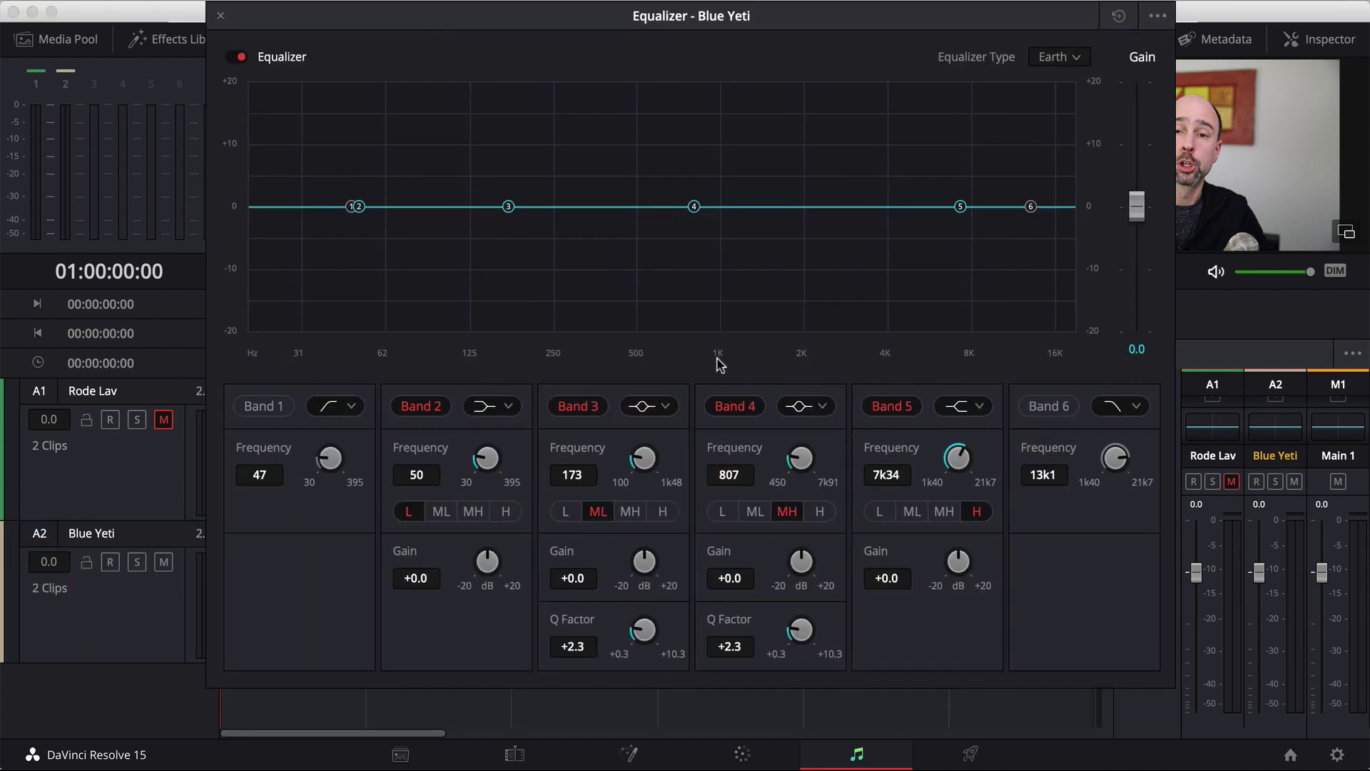
left_click(257, 407)
left_click_drag(327, 461, 429, 463)
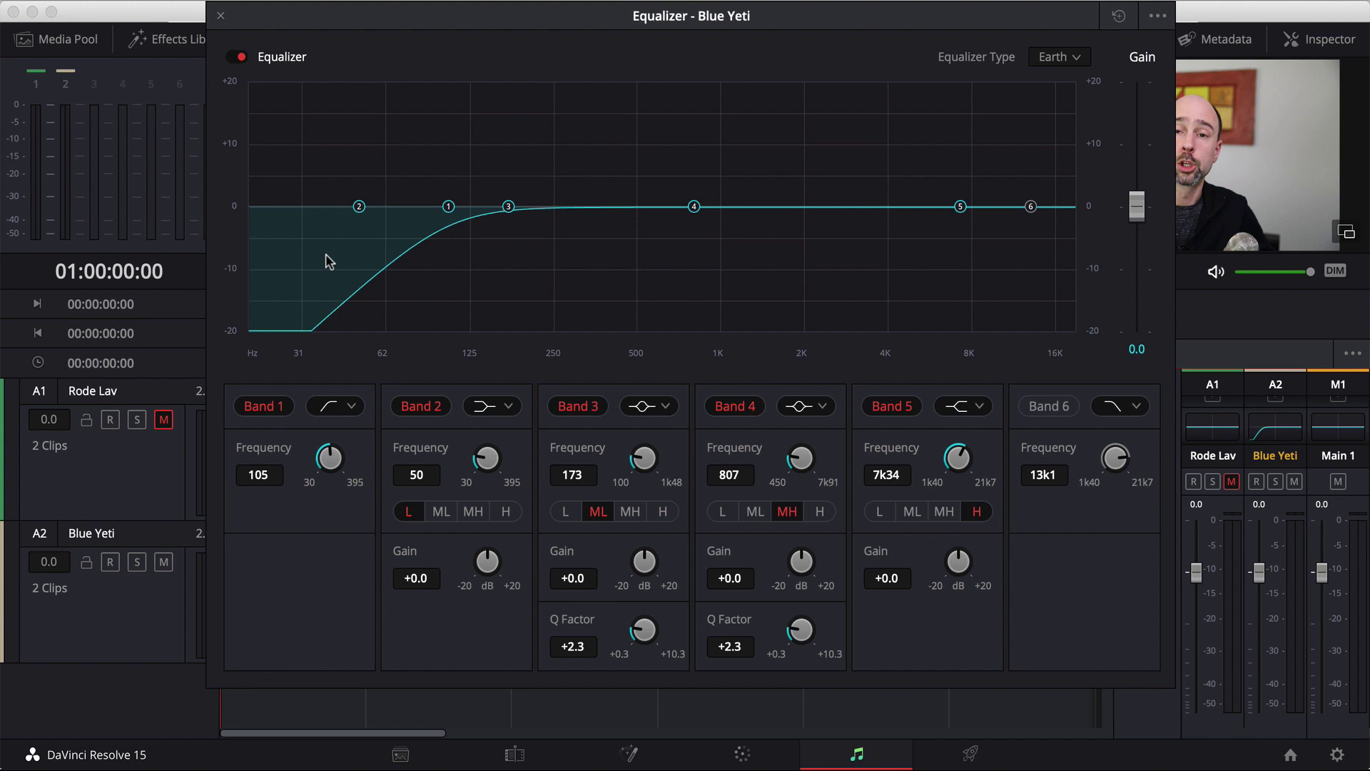
left_click(1043, 405)
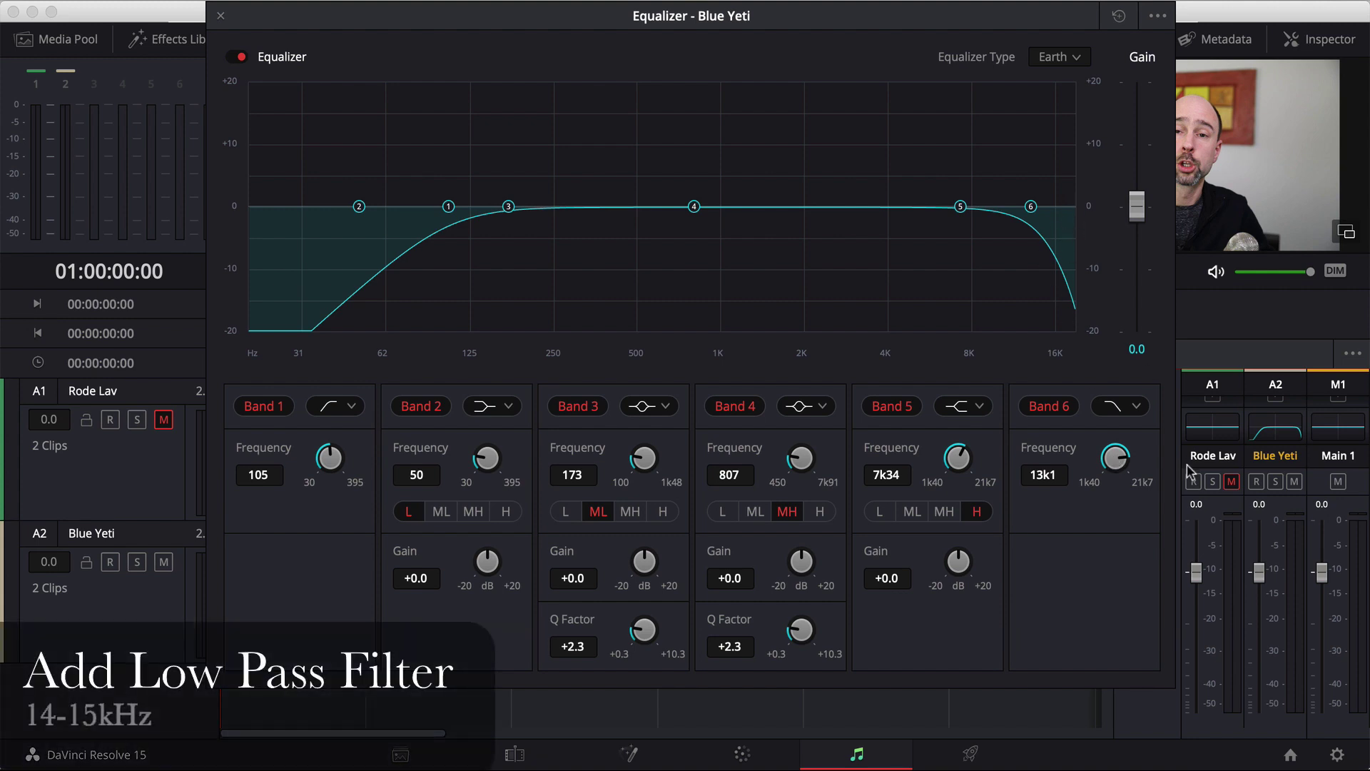
left_click_drag(1108, 462, 1130, 467)
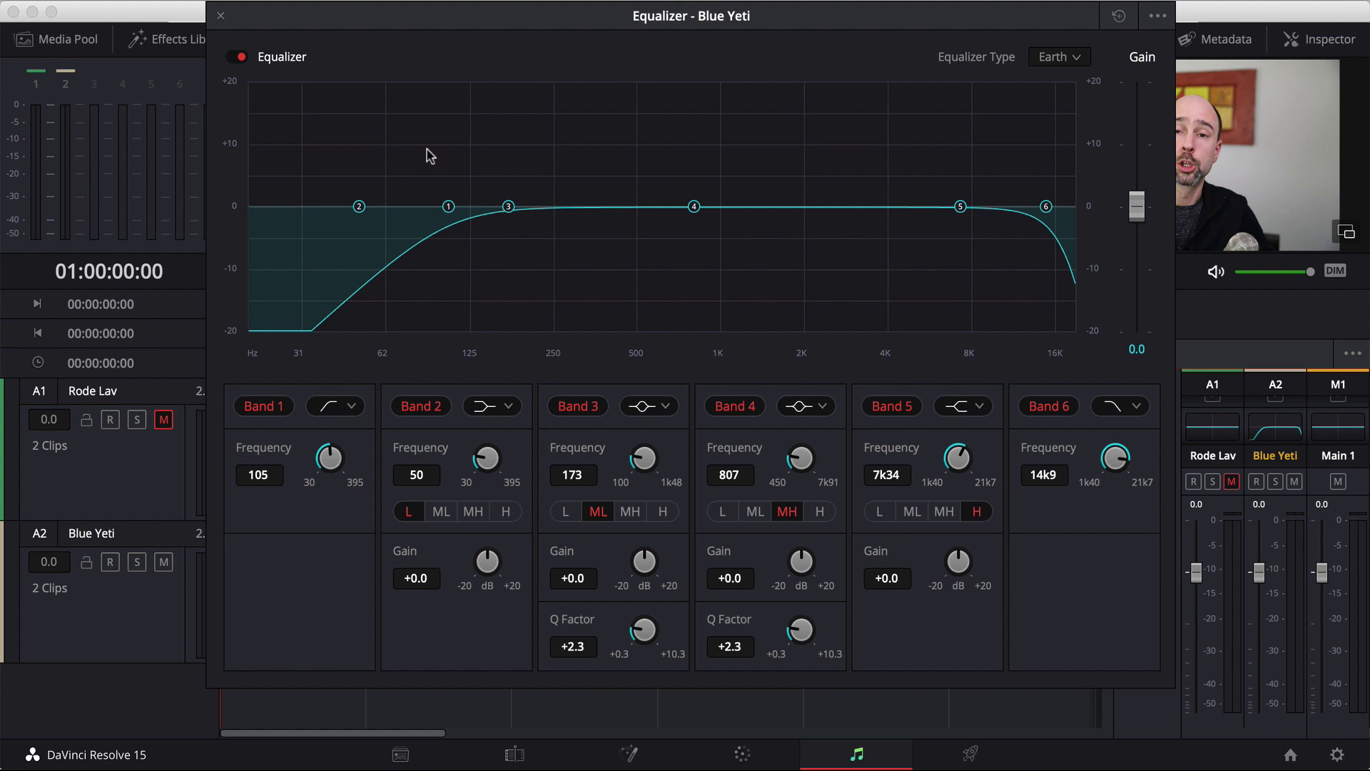
left_click_drag(446, 19, 650, 20)
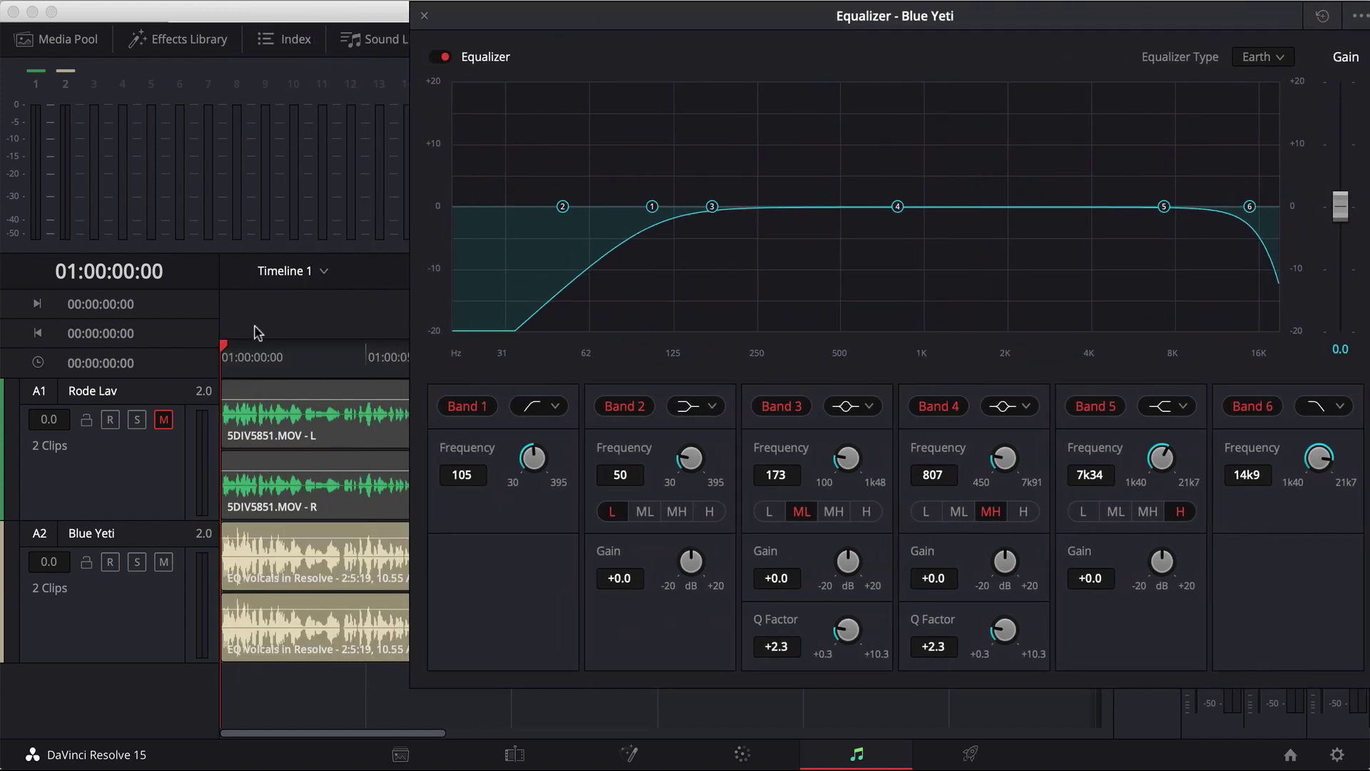
left_click(442, 57)
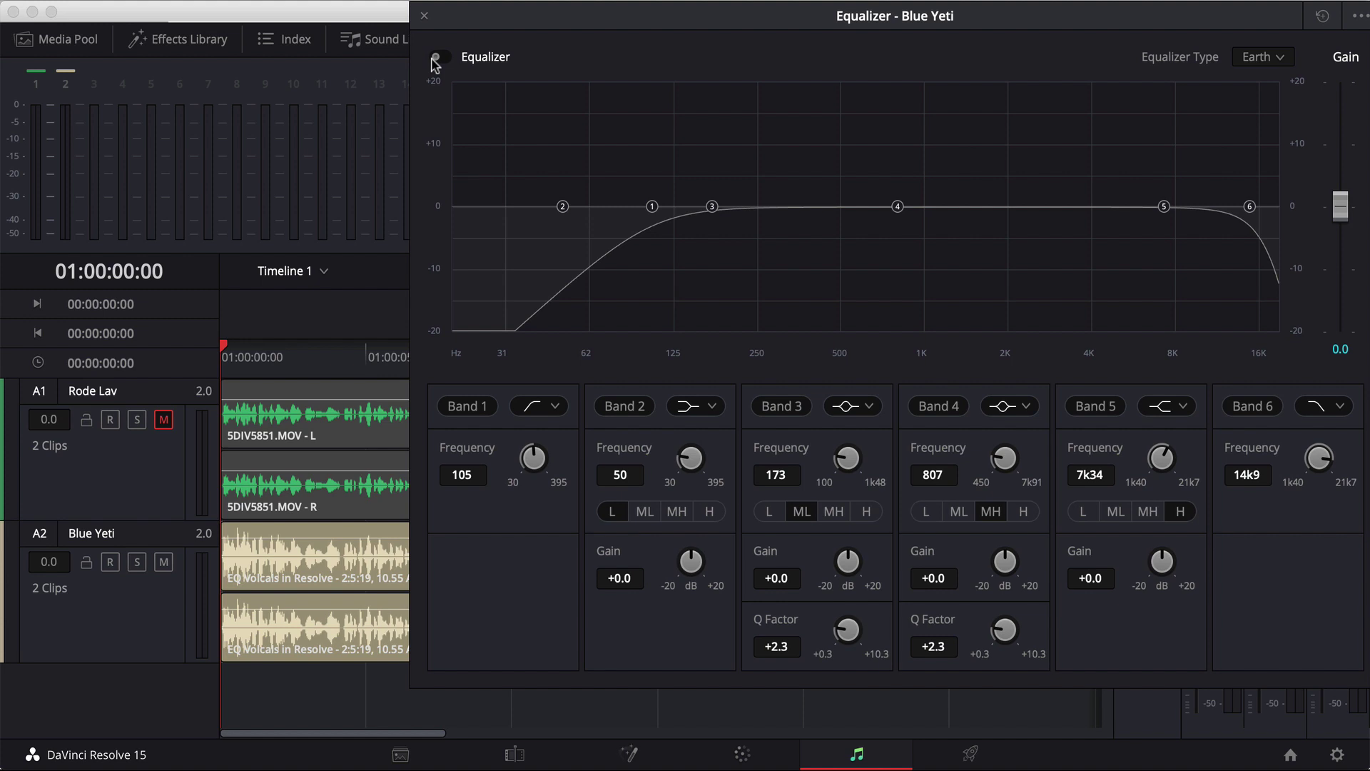
key("space")
left_click(439, 57)
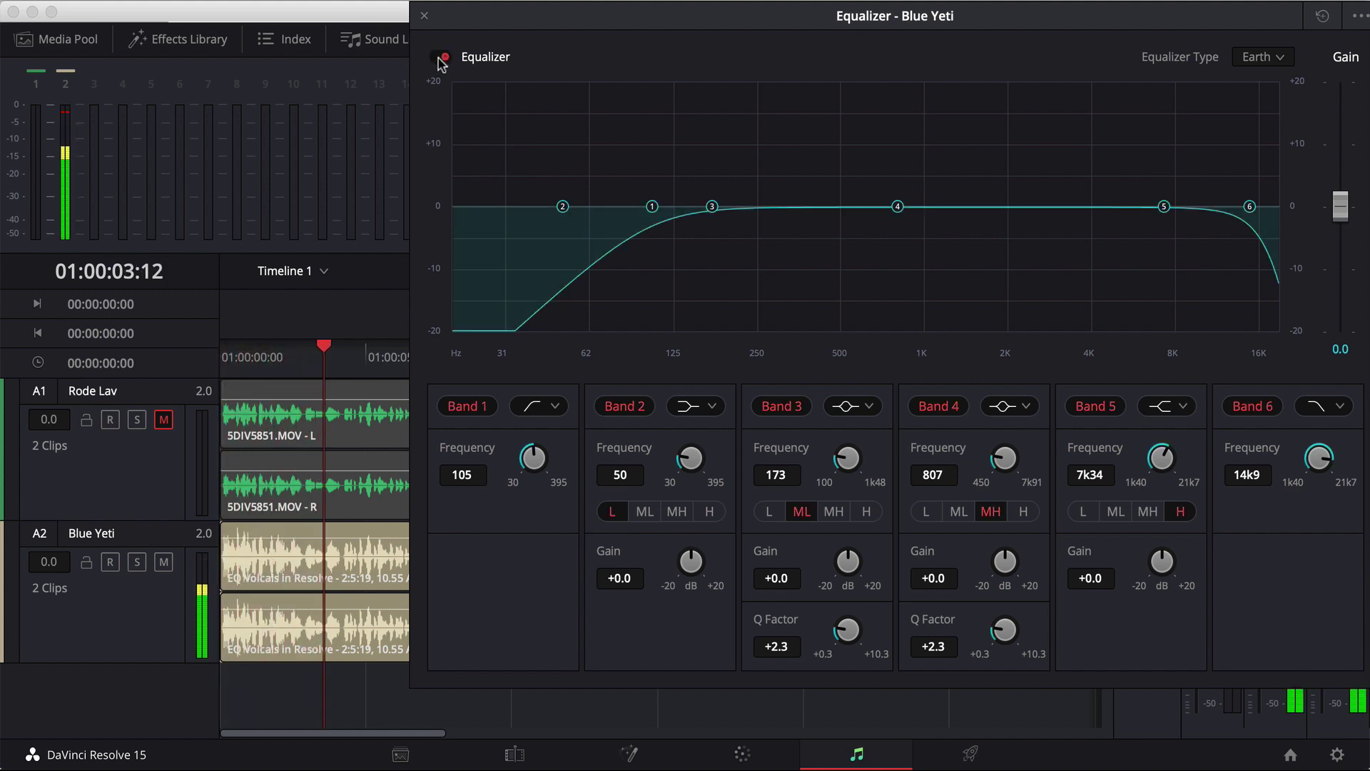
key("space")
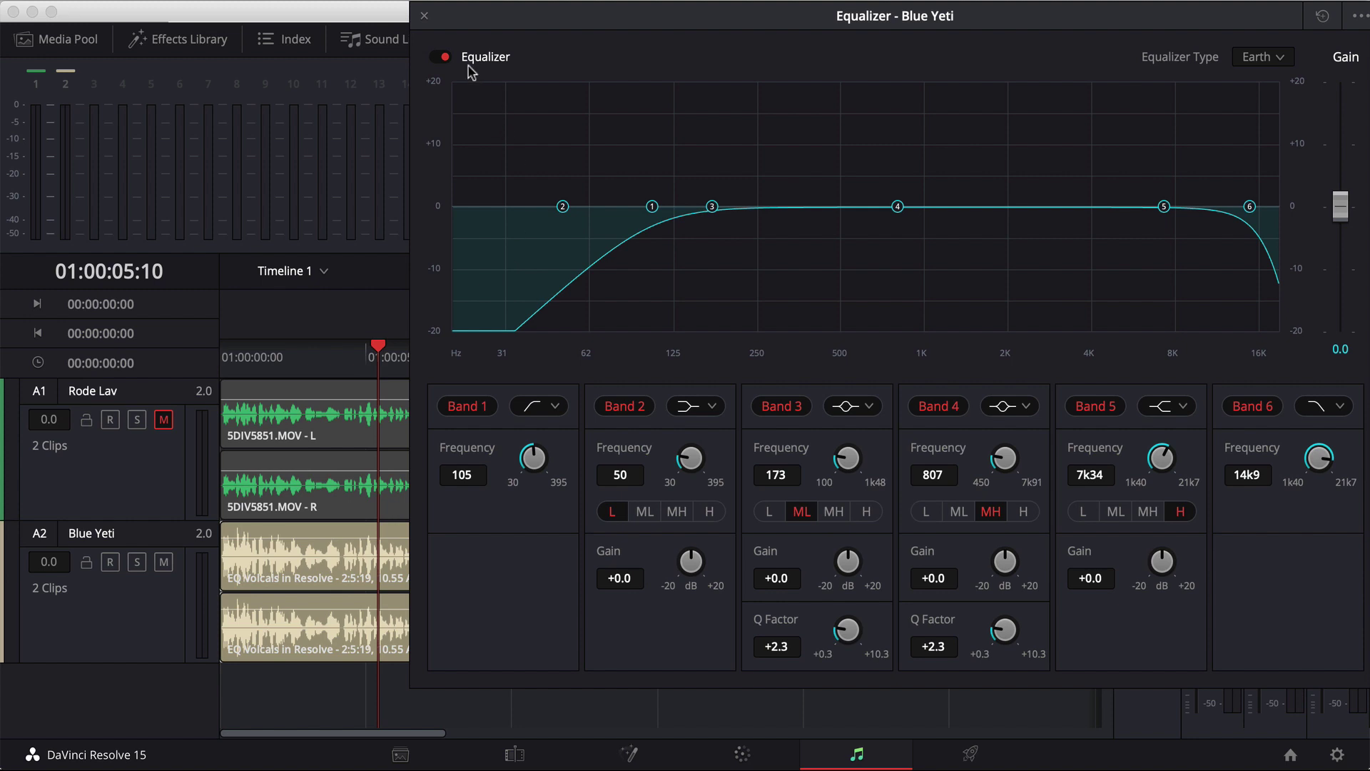
left_click_drag(383, 350, 191, 355)
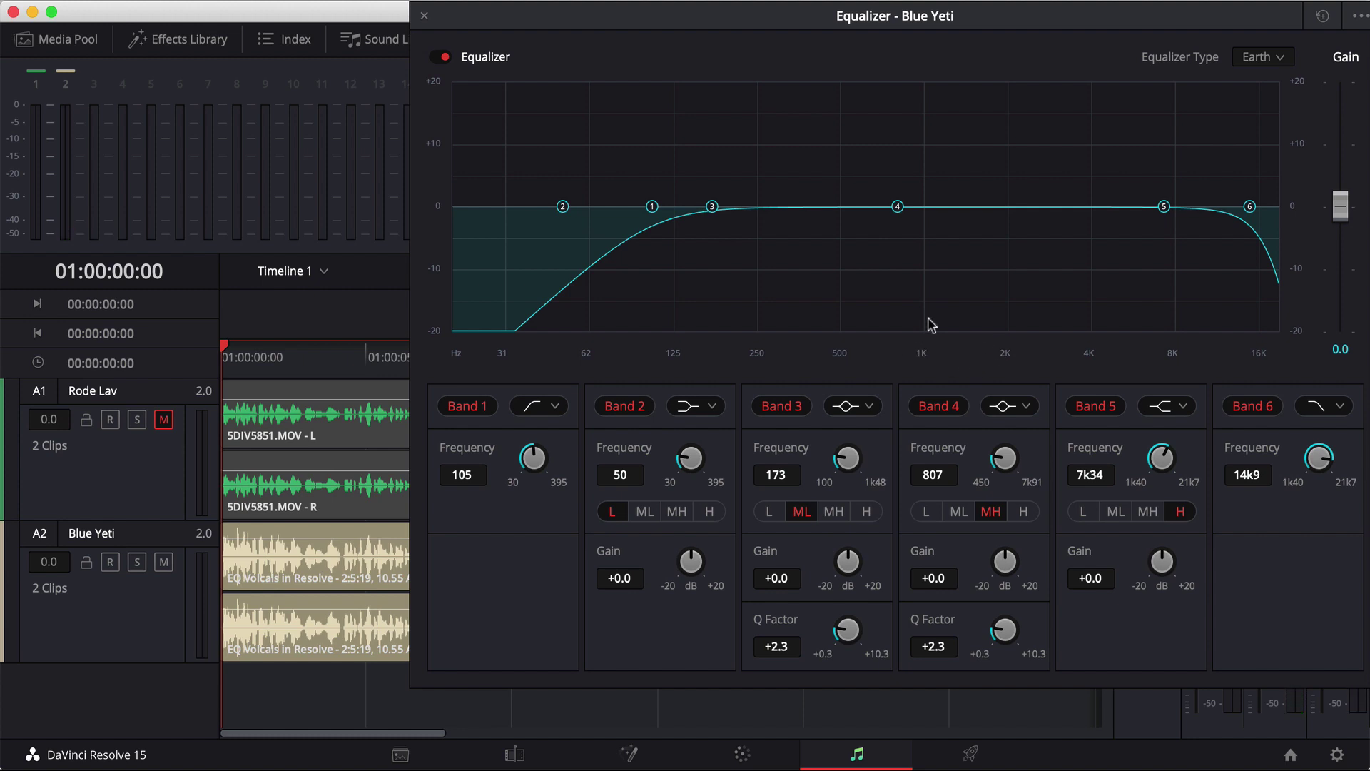
Boost Band 4 to +20 dB with Q 10.2 and sweep it near 1k02 during playback.
left_click_drag(898, 207, 927, 207)
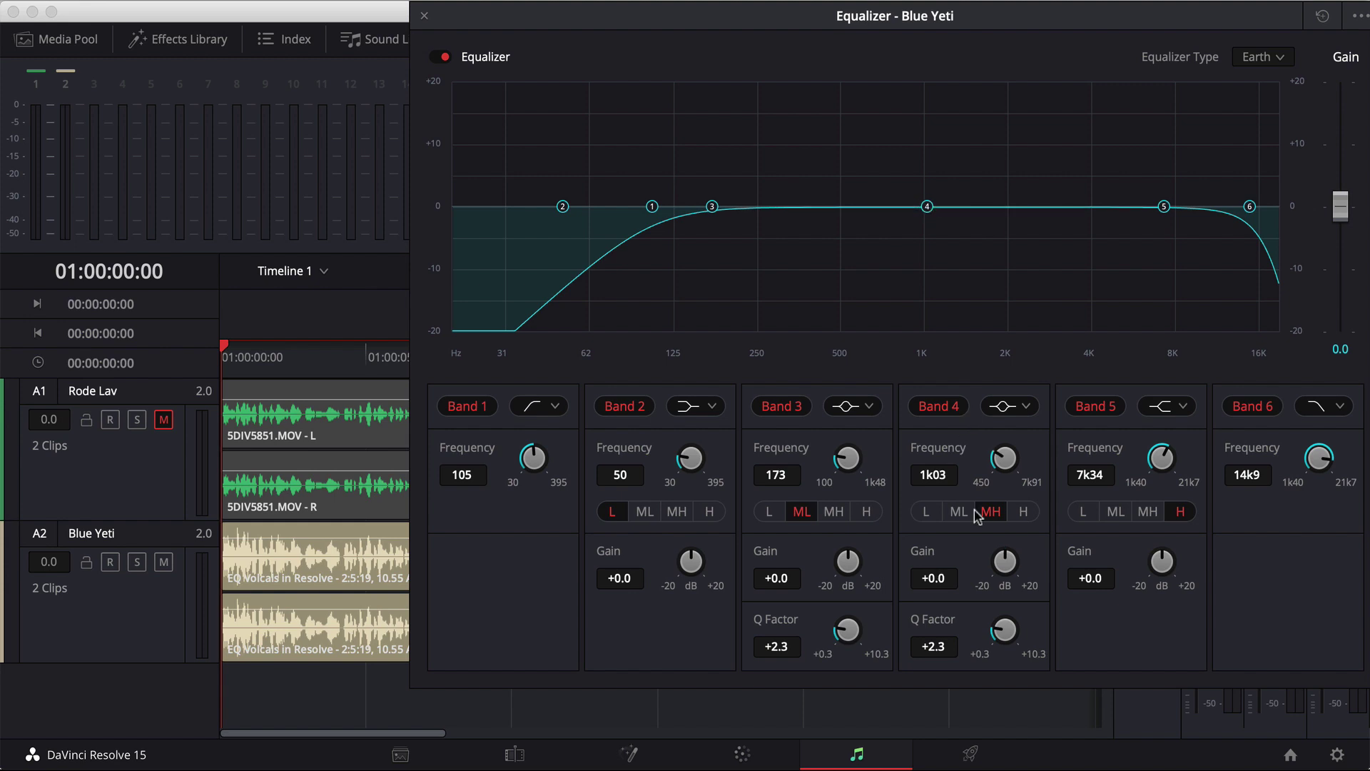
left_click_drag(1002, 634, 1165, 639)
left_click_drag(927, 206, 930, 137)
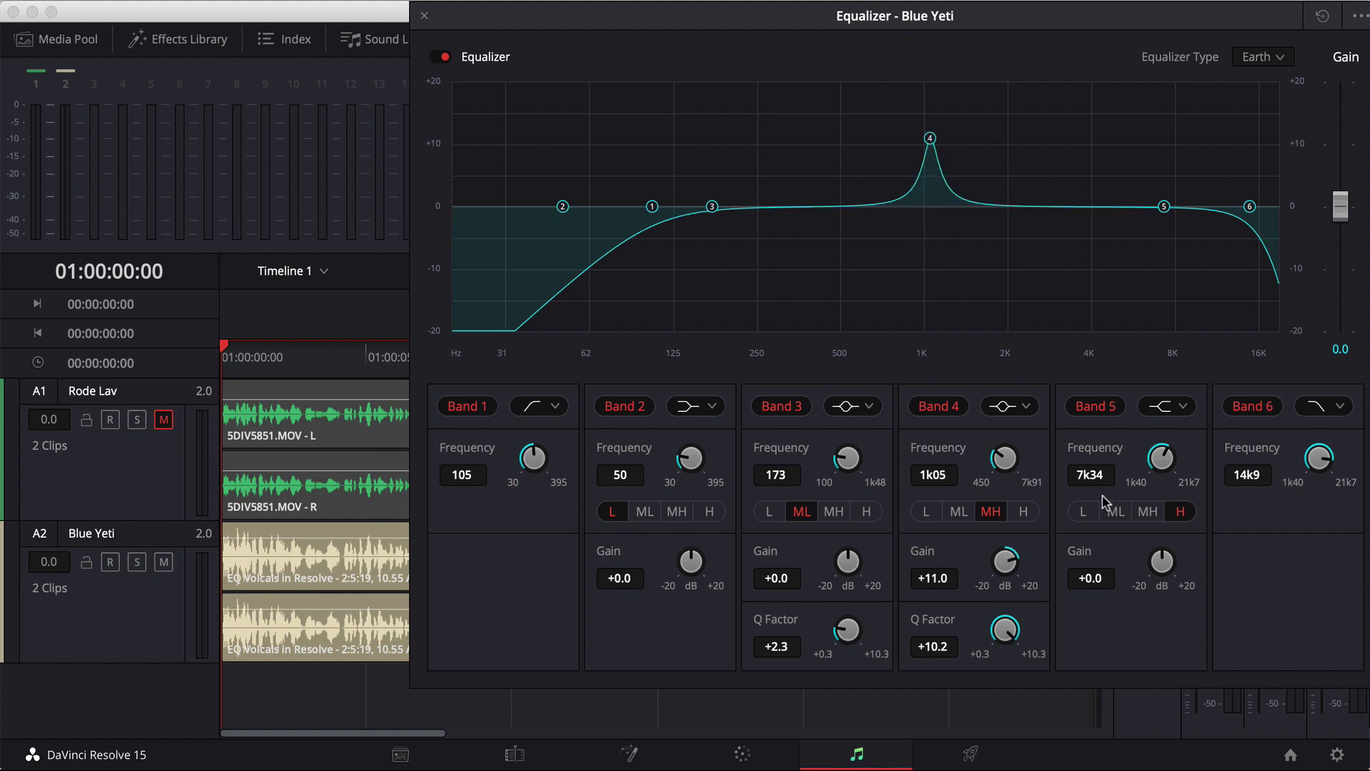
left_click_drag(930, 138, 937, 82)
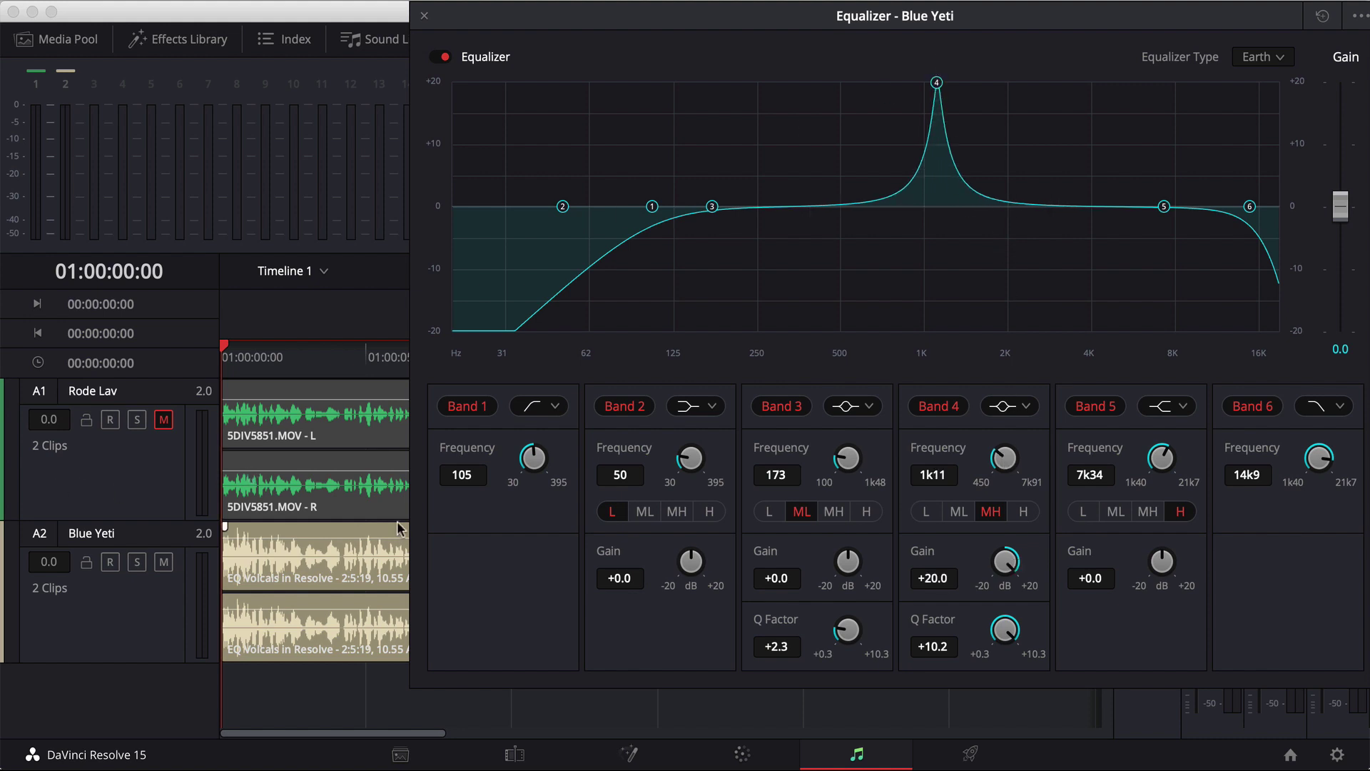
left_click_drag(937, 83, 906, 82)
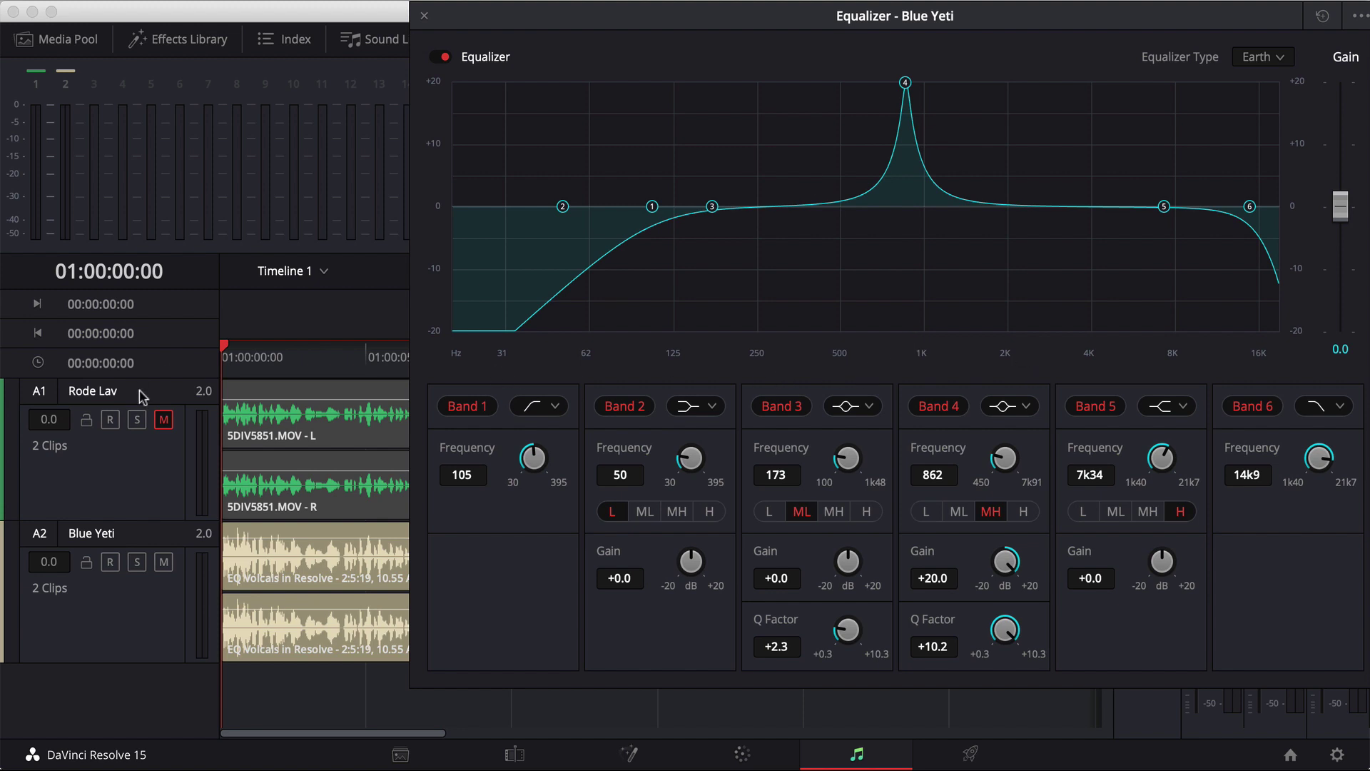
left_click_drag(909, 83, 944, 76)
key("space")
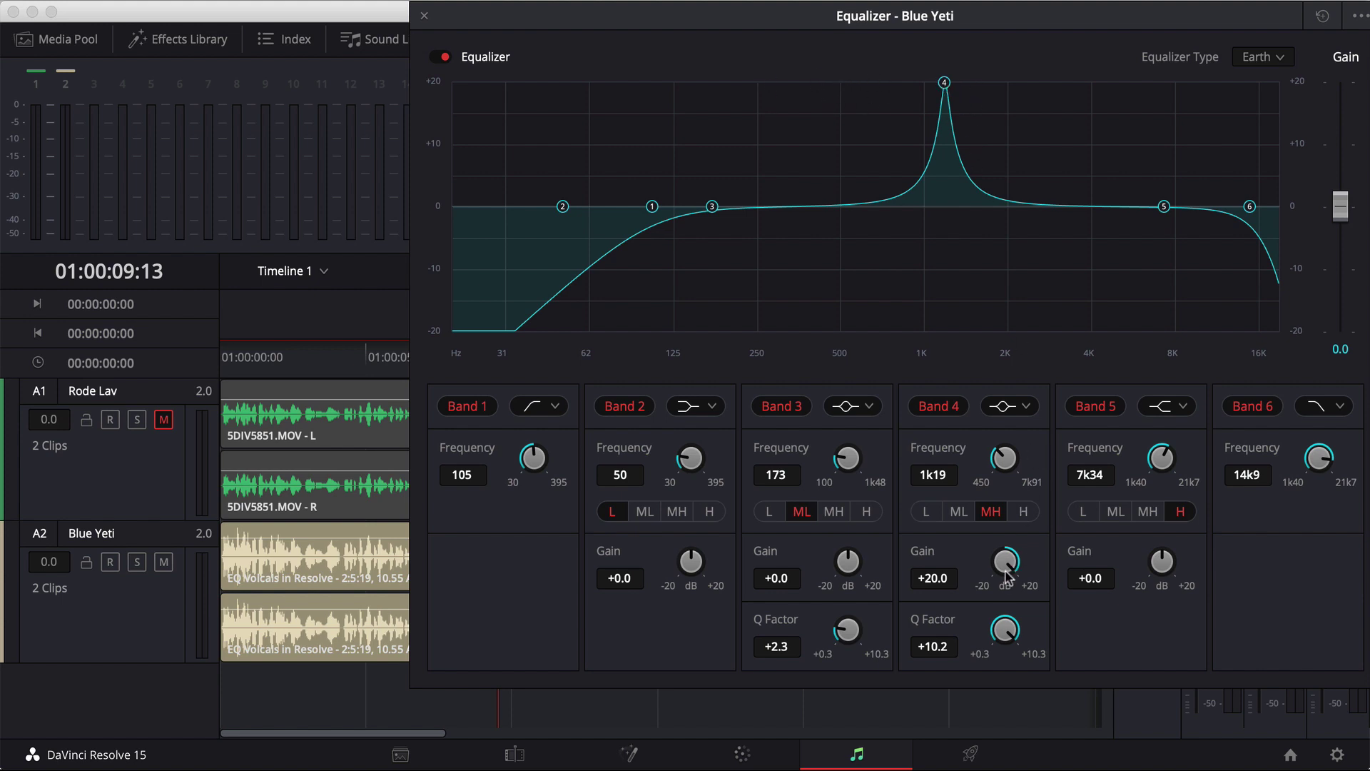
Turn Band 4 into a -12.3 dB cut at 1k19, then A/B it against the bypassed equalizer.
left_click_drag(1008, 563, 758, 595)
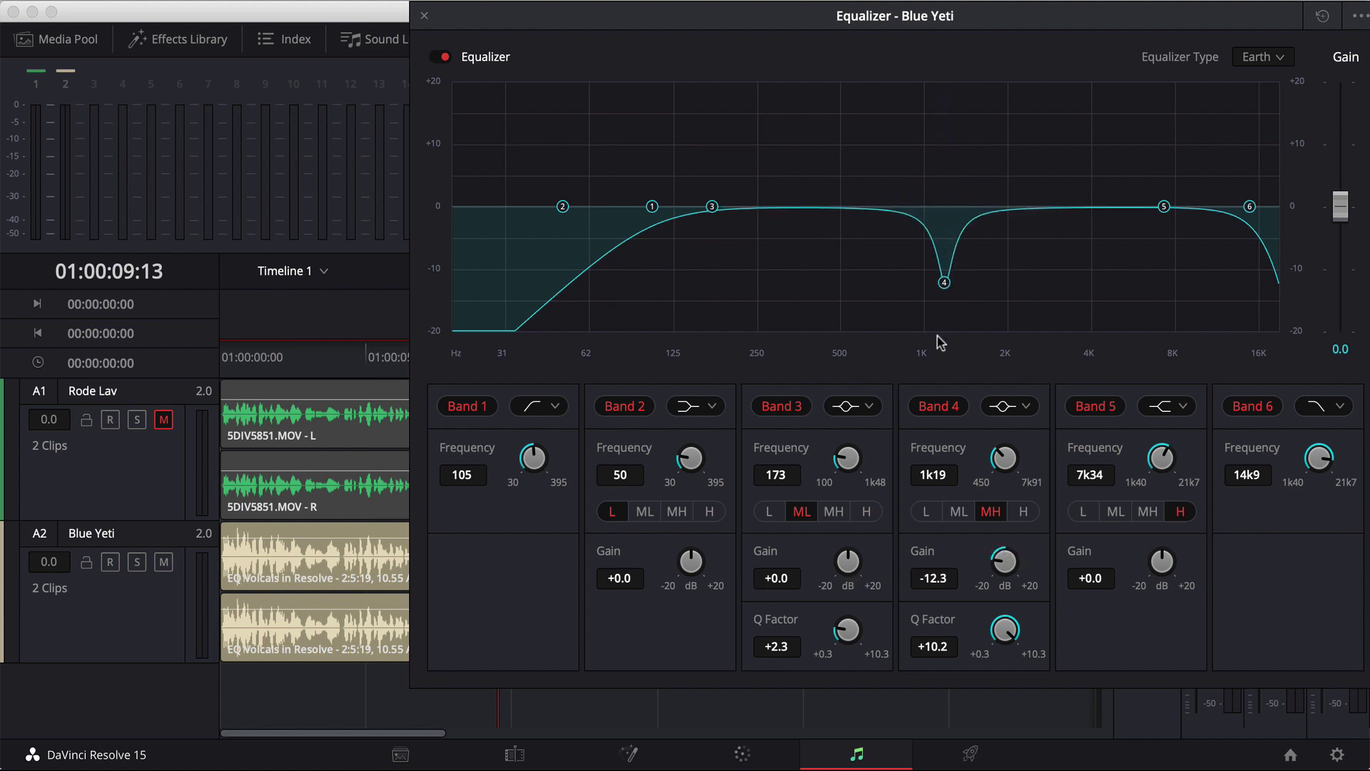
left_click(253, 364)
key("Home")
key("space")
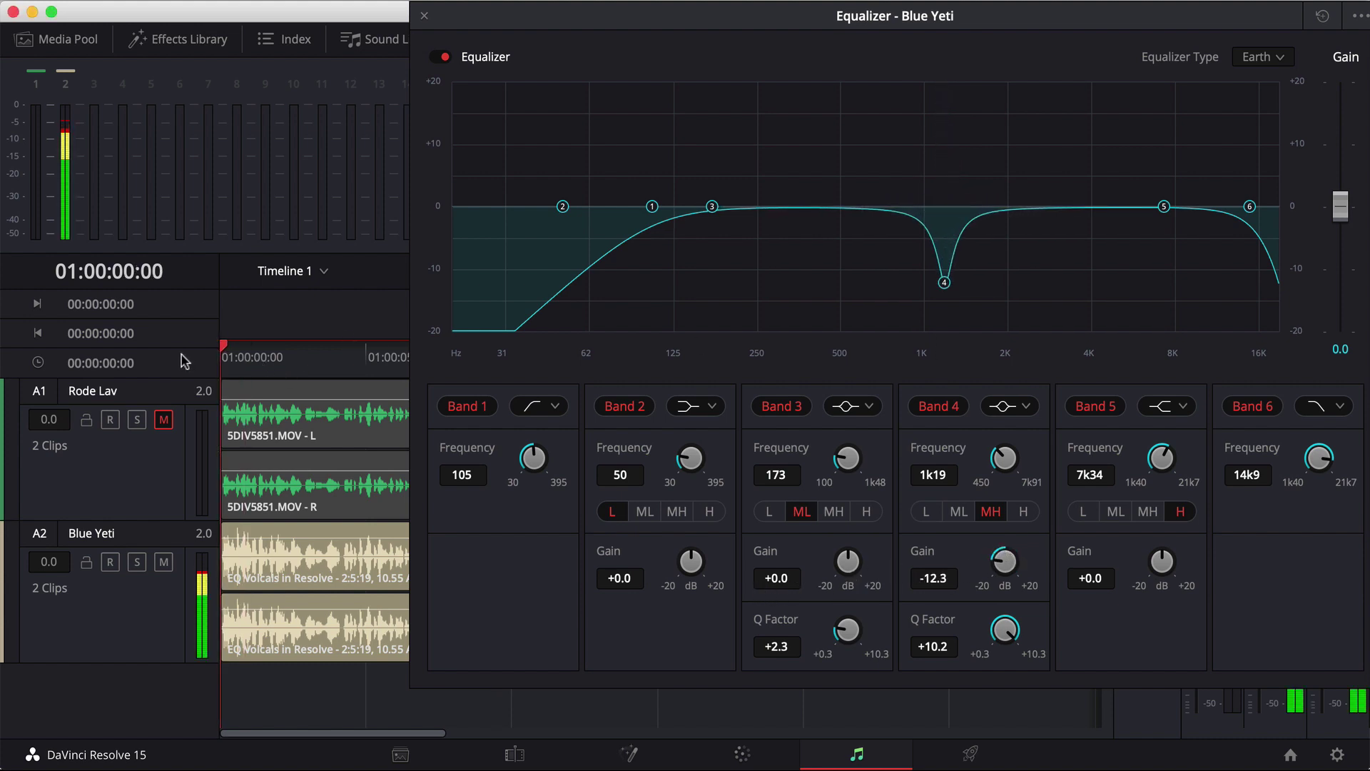
left_click(439, 58)
key("space")
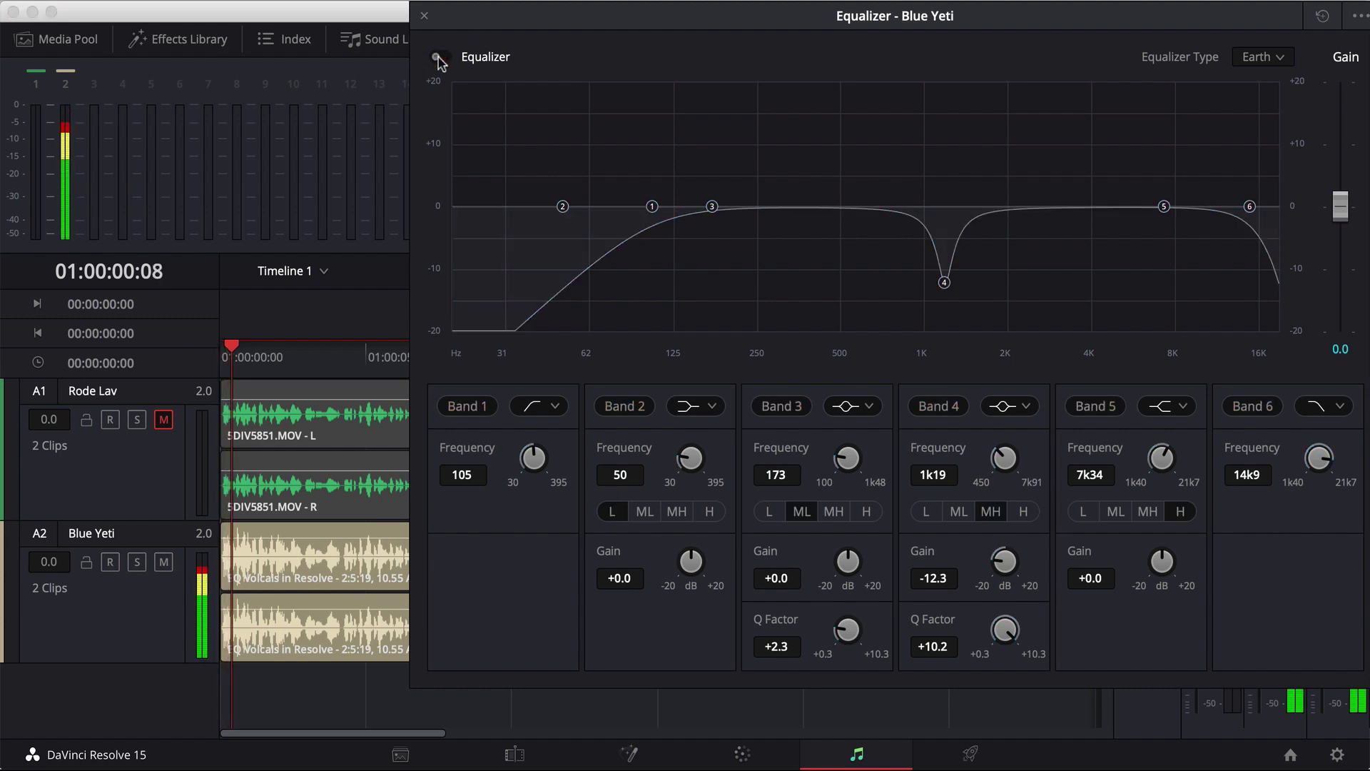
left_click(439, 58)
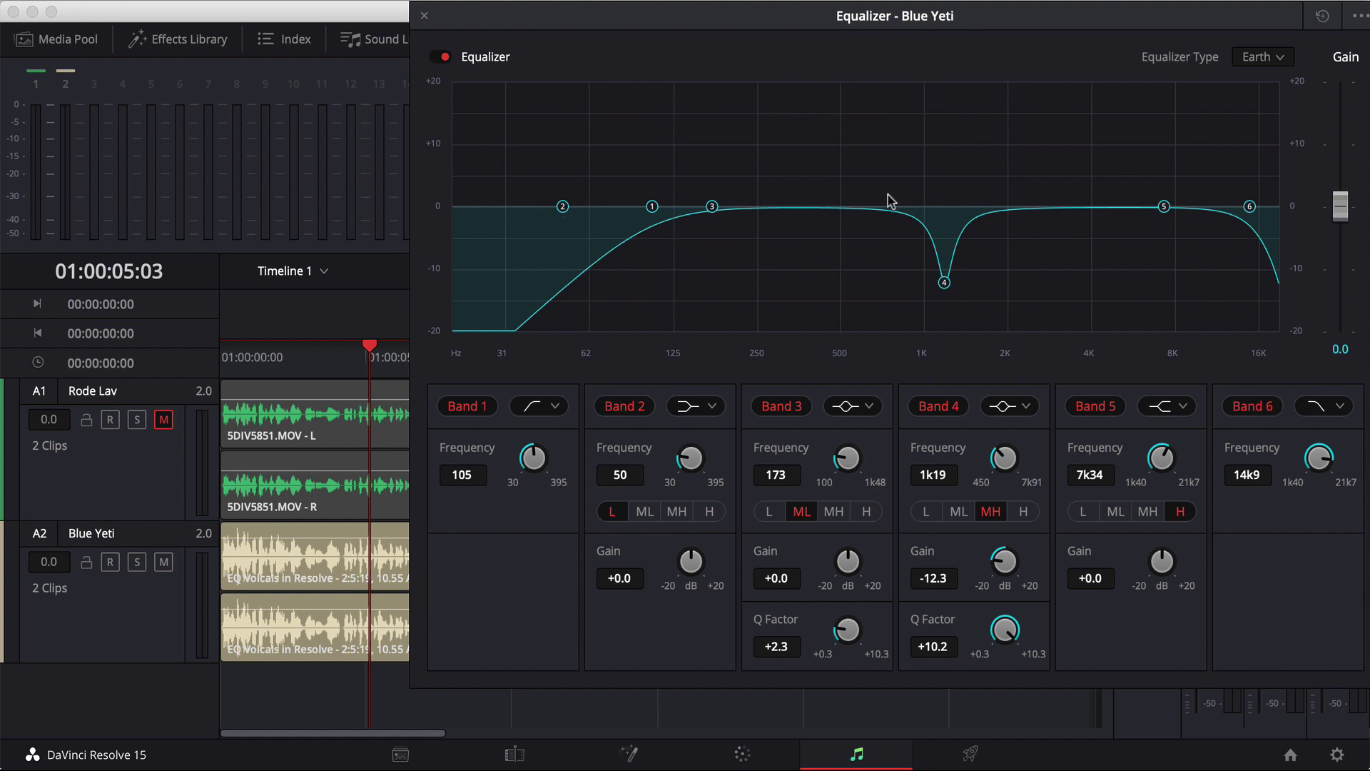
Boost a narrow Band 3 peak to +20 dB and sweep it to about 492 Hz while listening.
left_click_drag(713, 211, 824, 137)
left_click_drag(847, 629, 949, 642)
left_click_drag(825, 140, 833, 82)
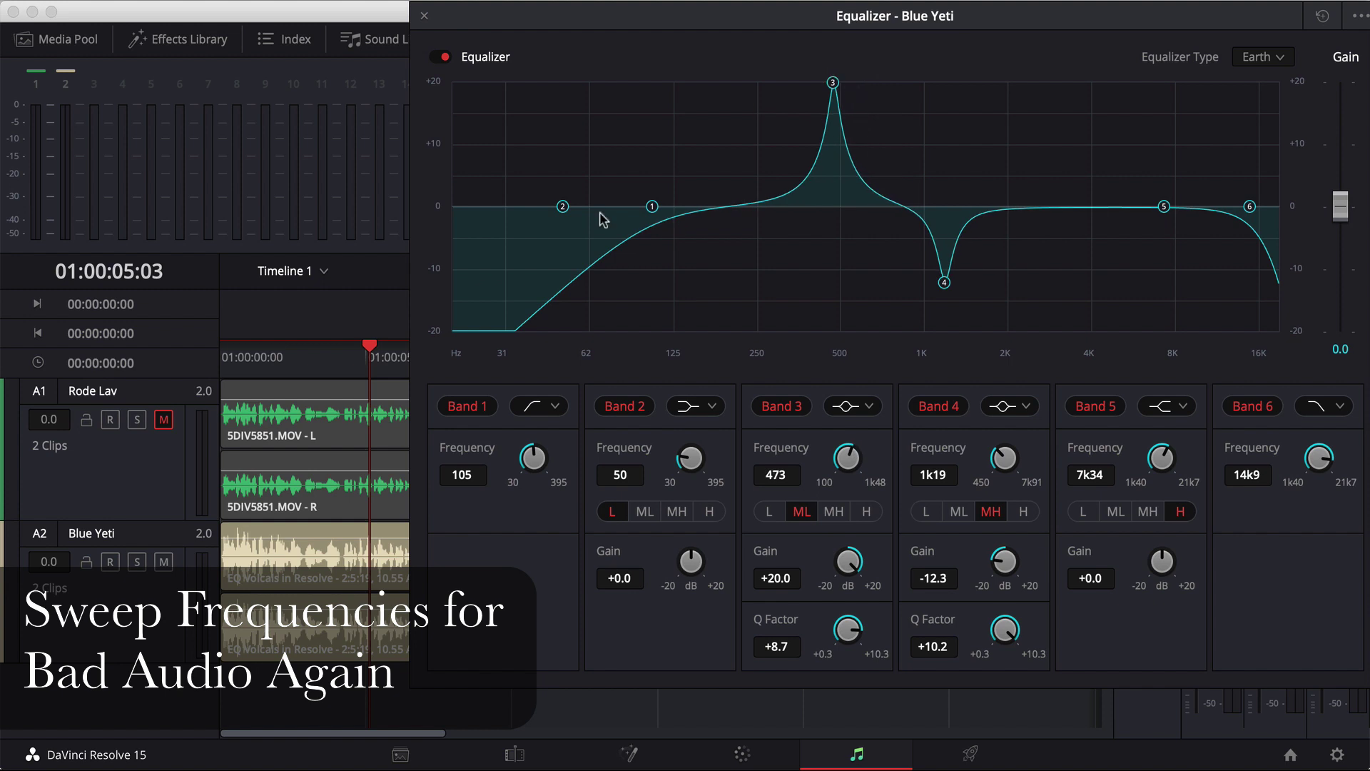
left_click(229, 360)
key("space")
left_click_drag(833, 82, 840, 83)
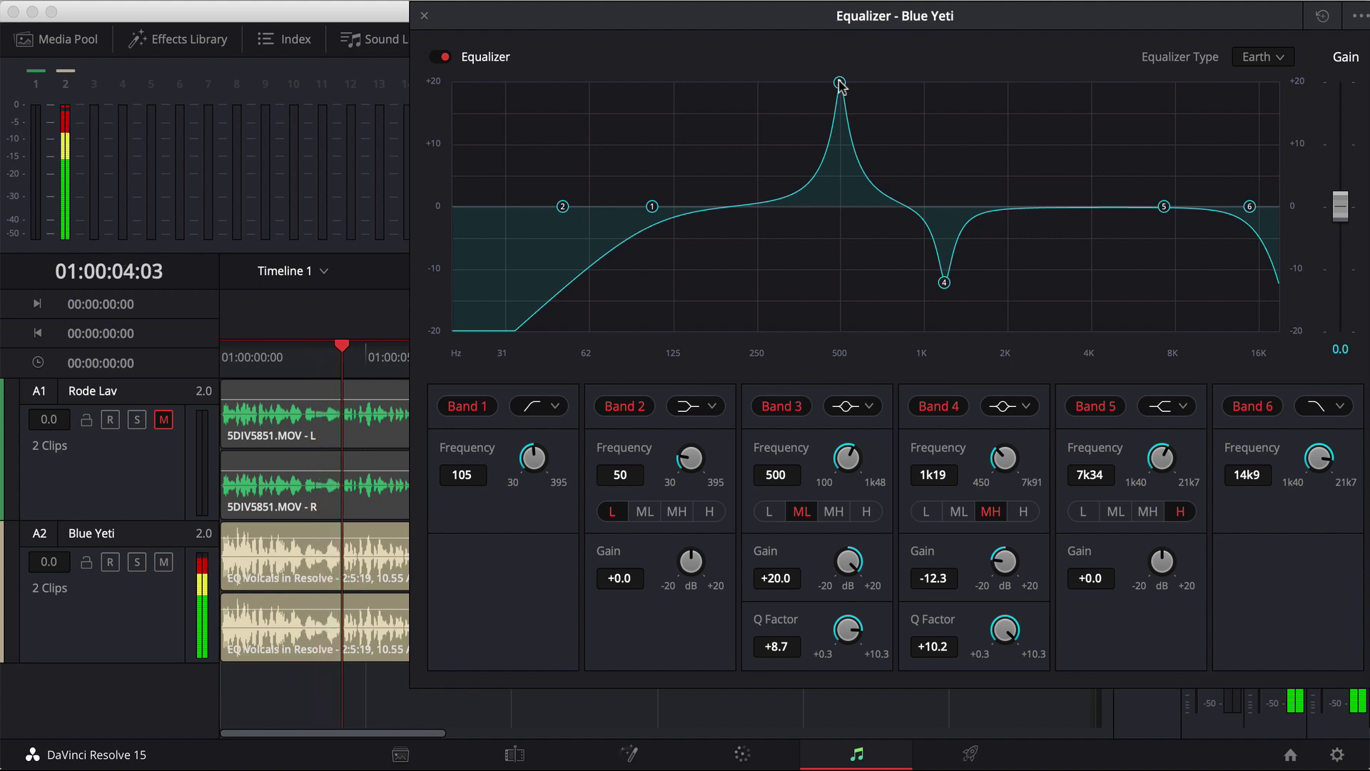
key("space")
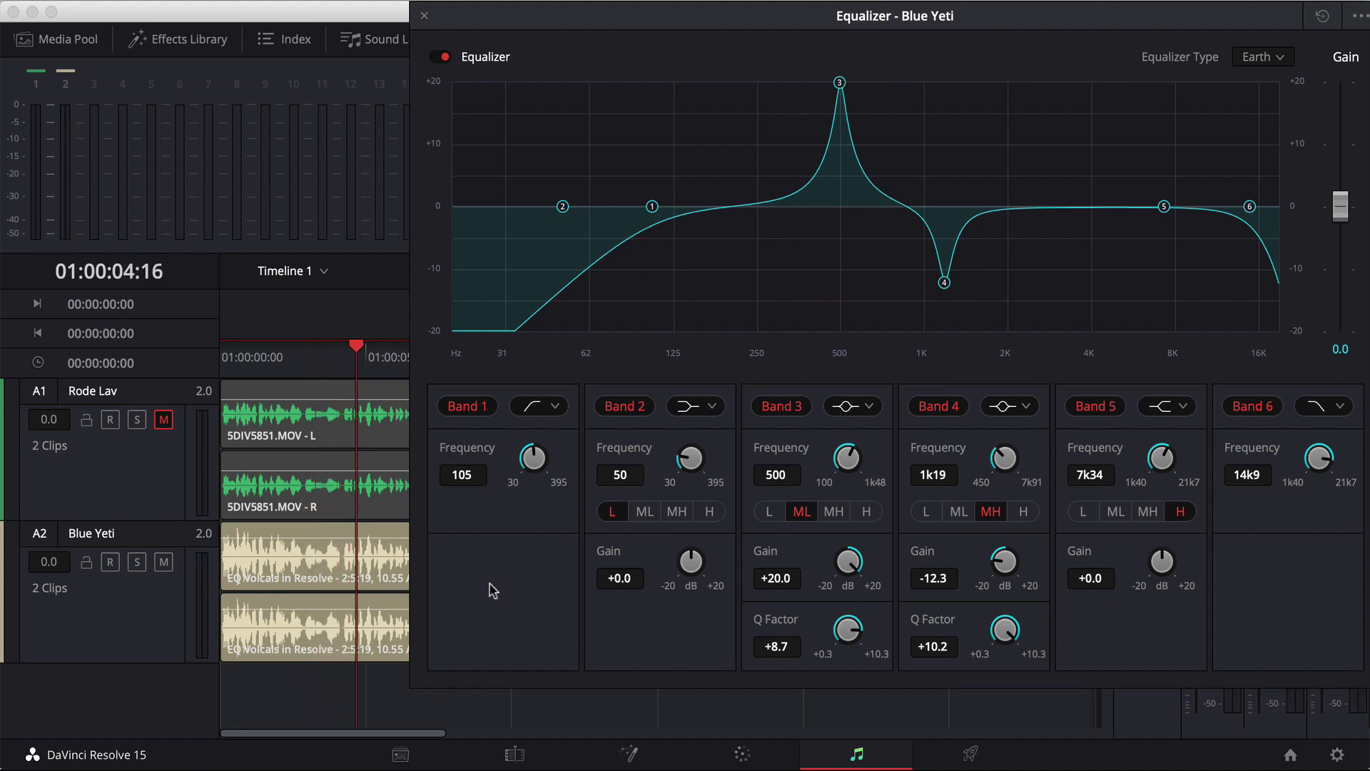
Cut Band 3 to -9.5 dB at 500 Hz, play it back, then bypass the equalizer to compare.
left_click_drag(854, 570, 631, 605)
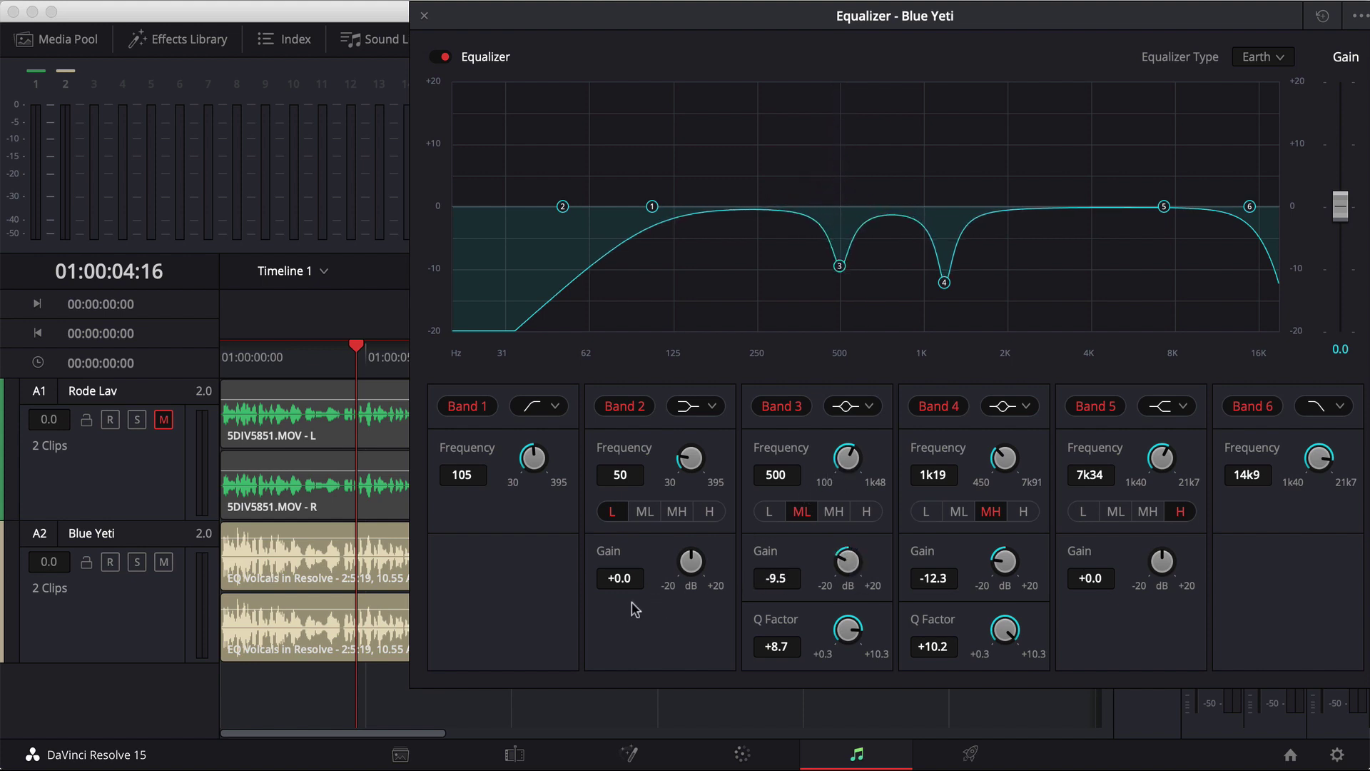
left_click_drag(257, 360, 207, 363)
key("space")
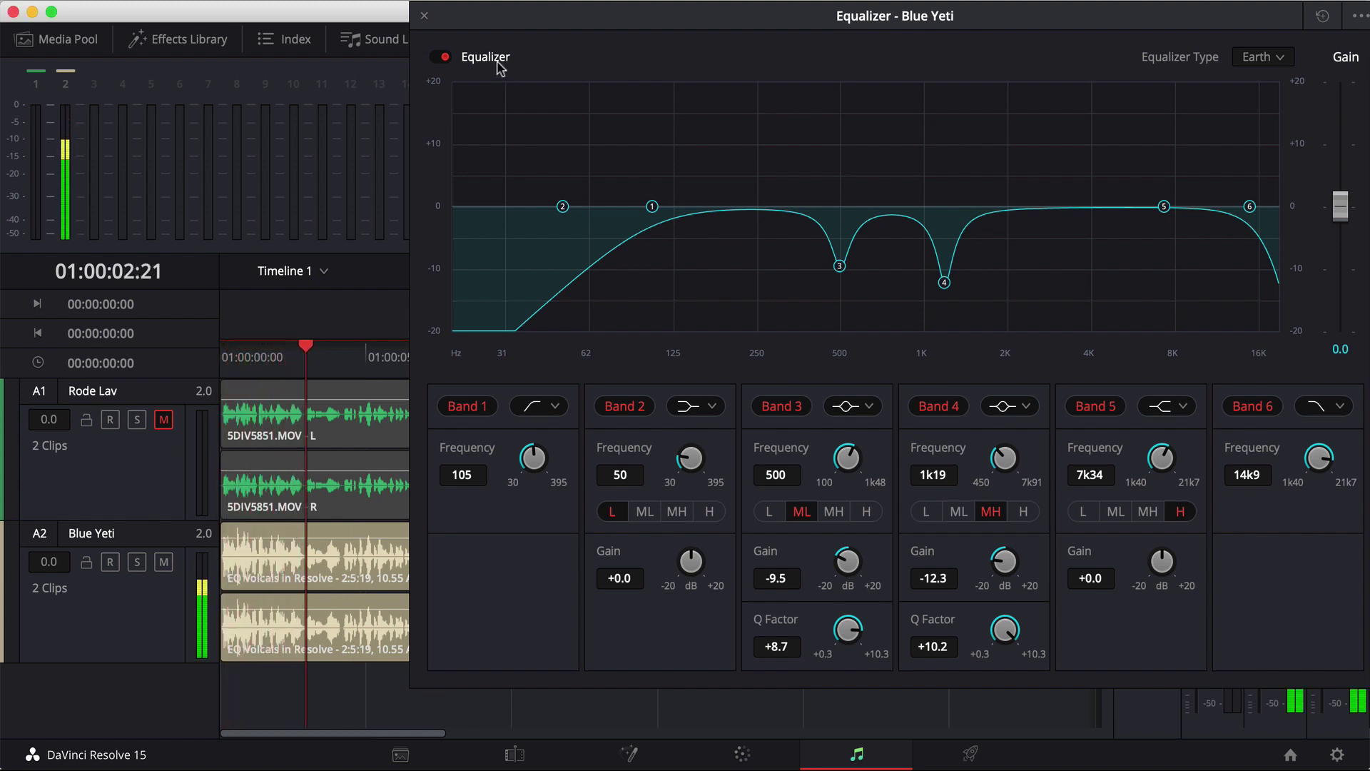
key("Home")
key("Home")
left_click(439, 58)
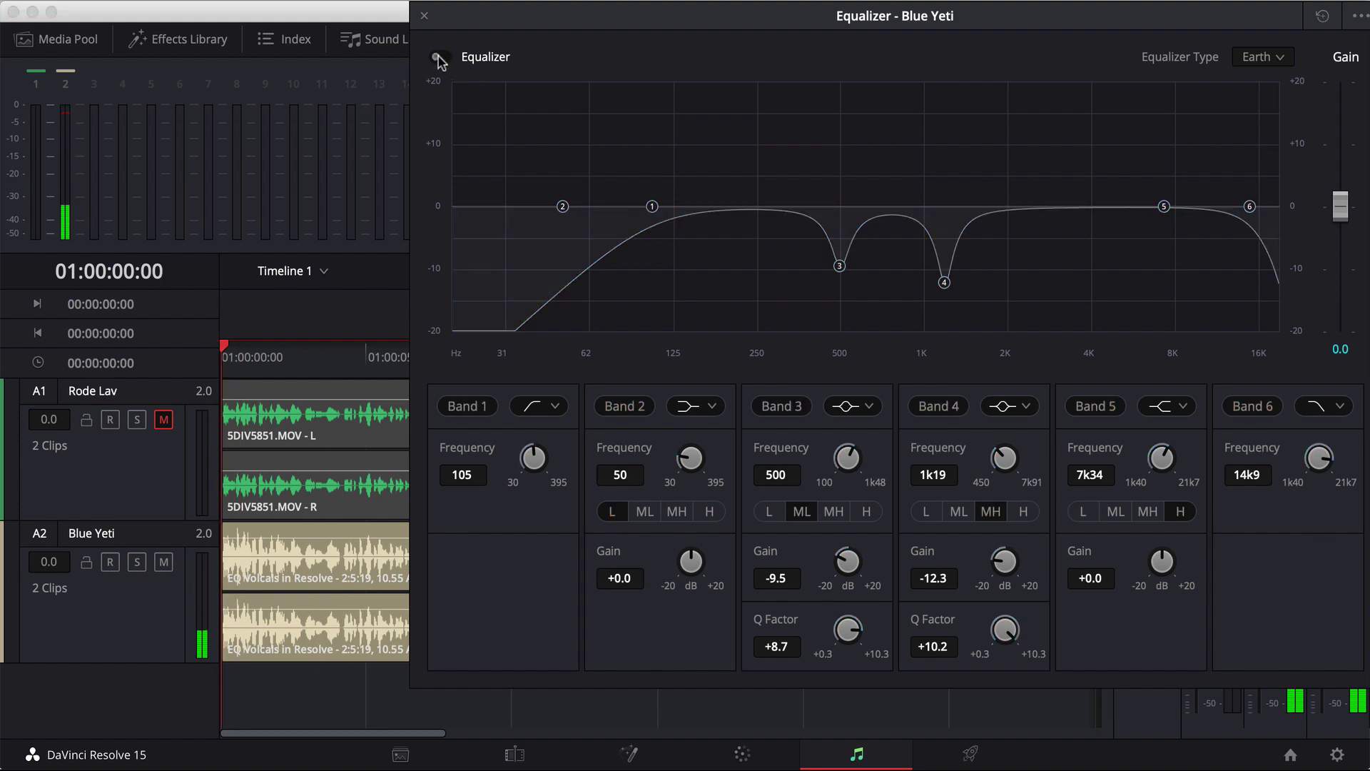
key("space")
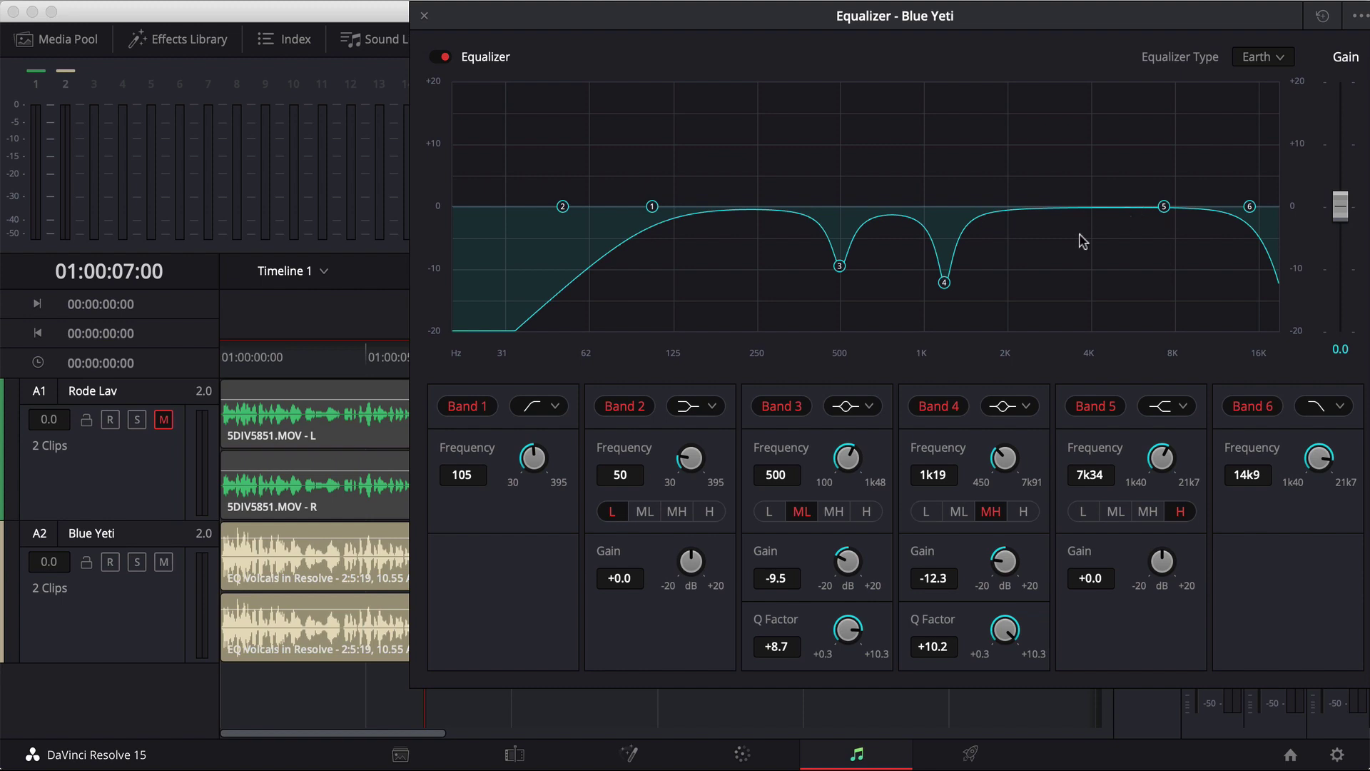
Make Band 5 a bell filter and boost it to +20 dB near 2.5 kHz during playback.
left_click_drag(1136, 221, 1131, 218)
left_click(1156, 410)
left_click(1168, 453)
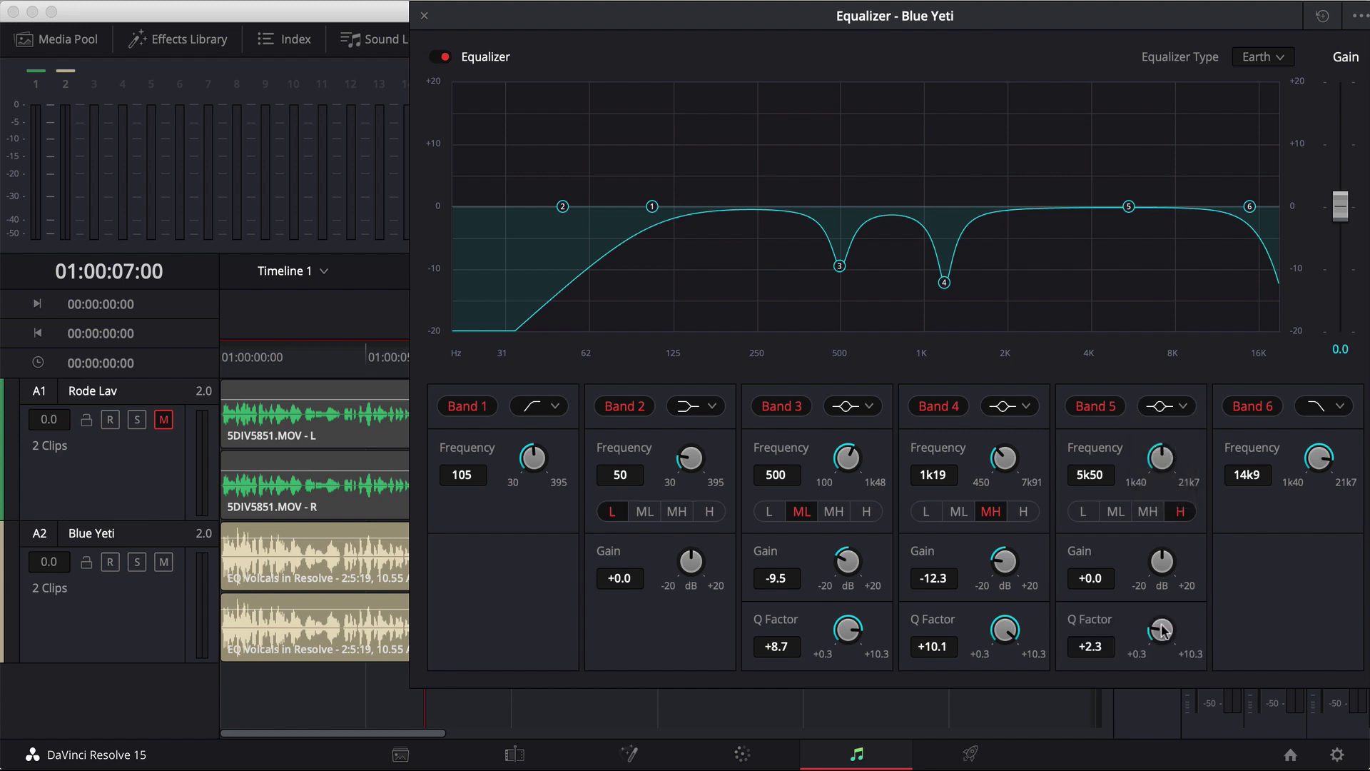
left_click_drag(1129, 207, 1036, 98)
left_click(224, 369)
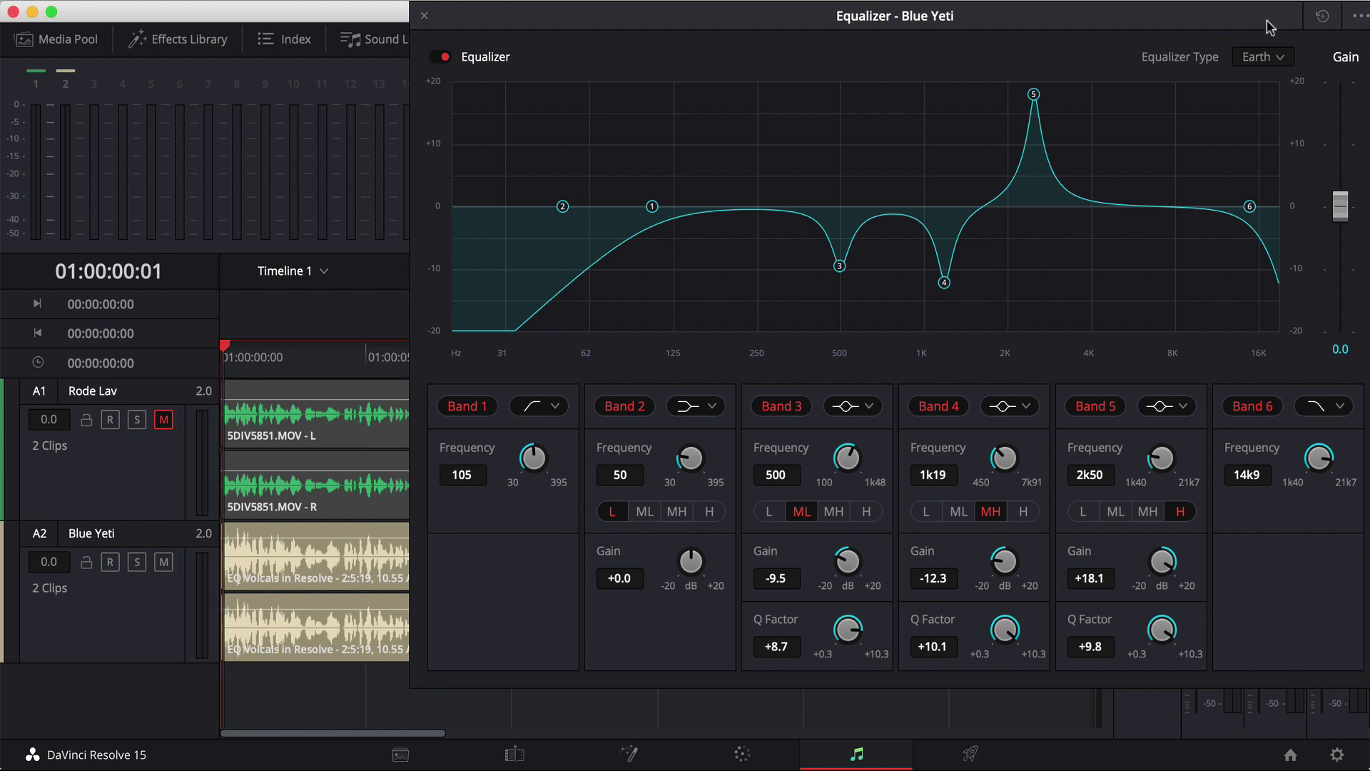
key("space")
mouse_move(1041, 88)
left_mouse_down()
mouse_move(1077, 75)
mouse_move(1032, 75)
left_mouse_up()
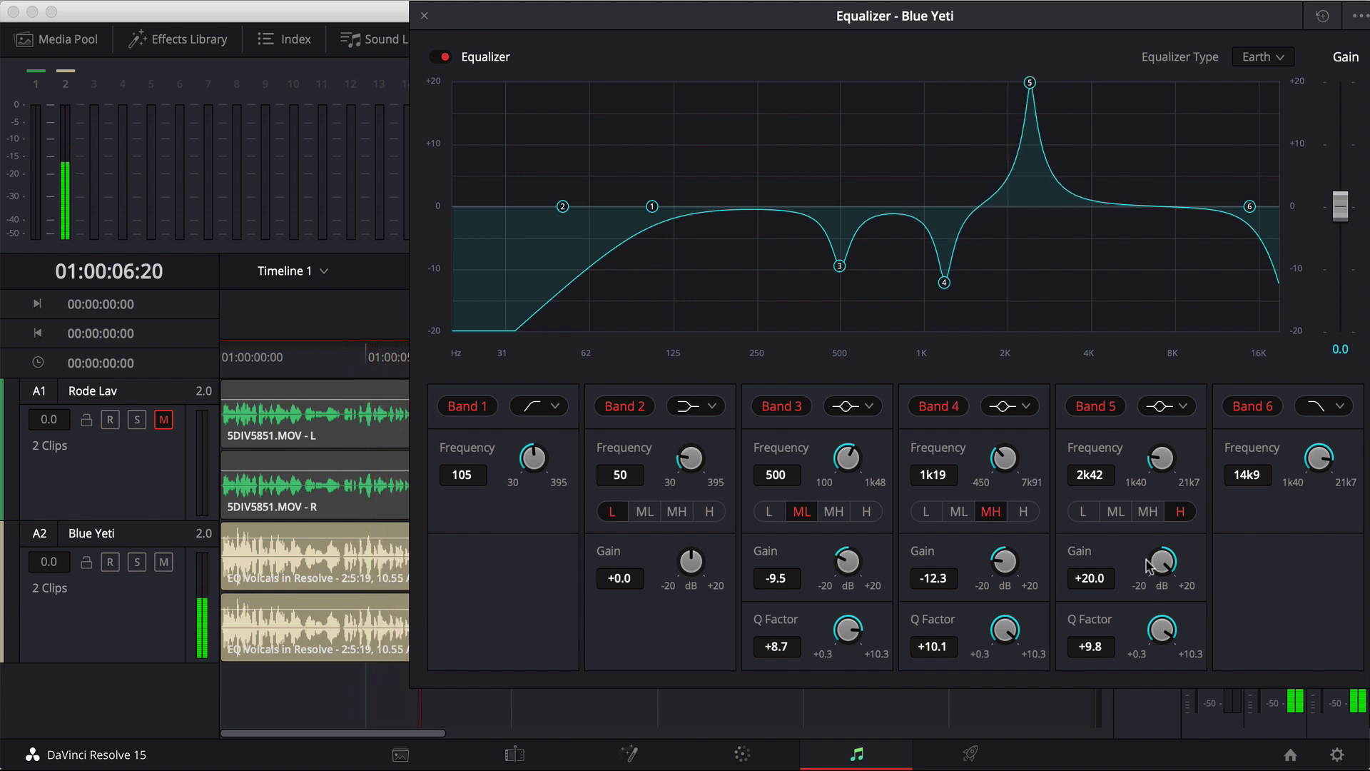
Set Band 5 to a -6.5 dB cut at 2k42 with Q 9.8, then A/B the equalizer.
left_click_drag(1164, 568, 981, 601)
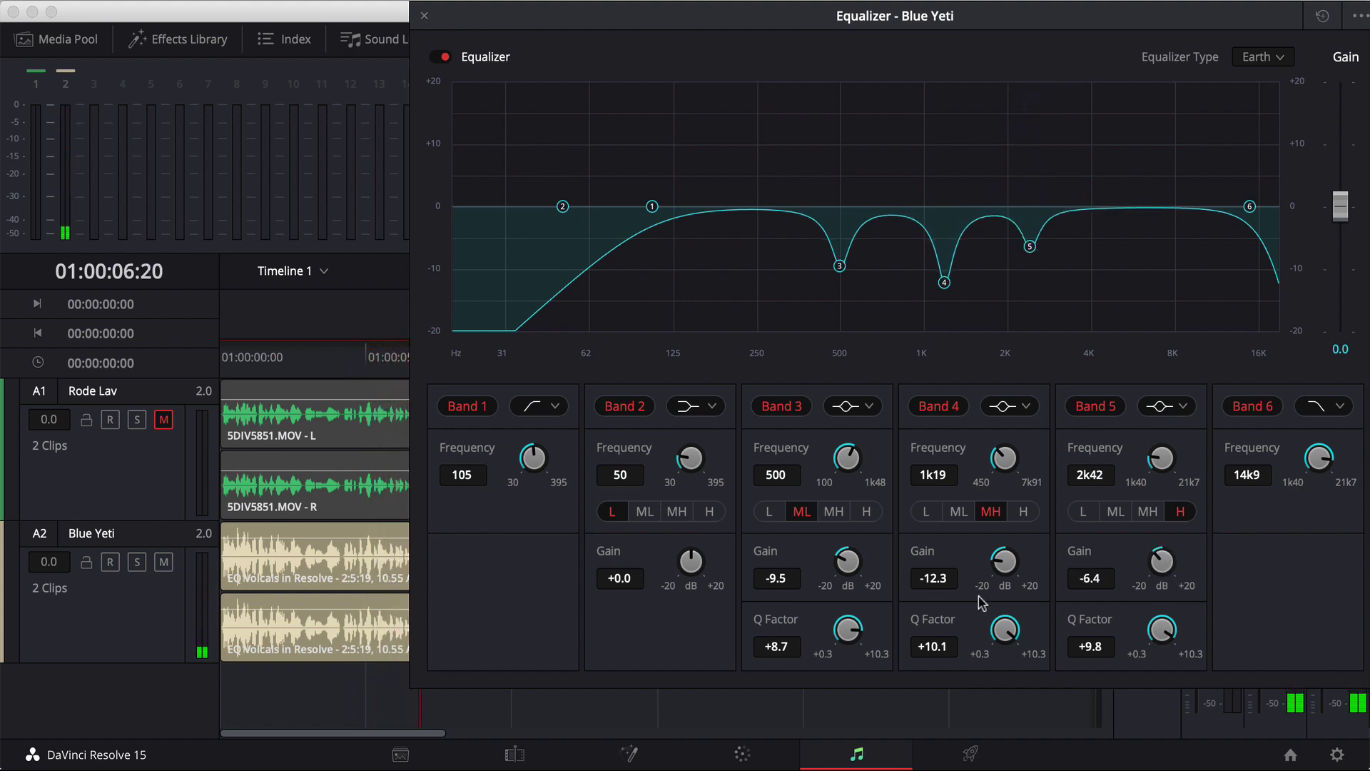
left_click(226, 365)
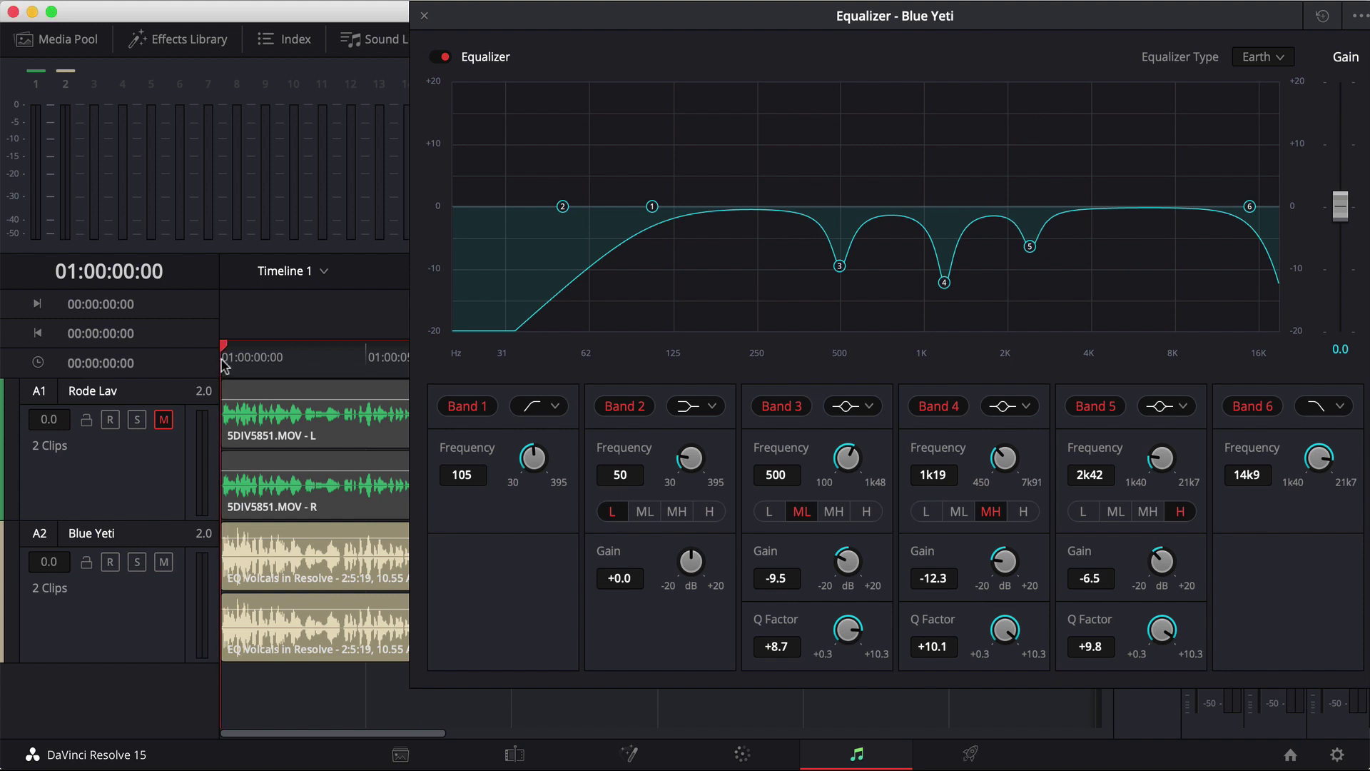
key("space")
left_click(441, 57)
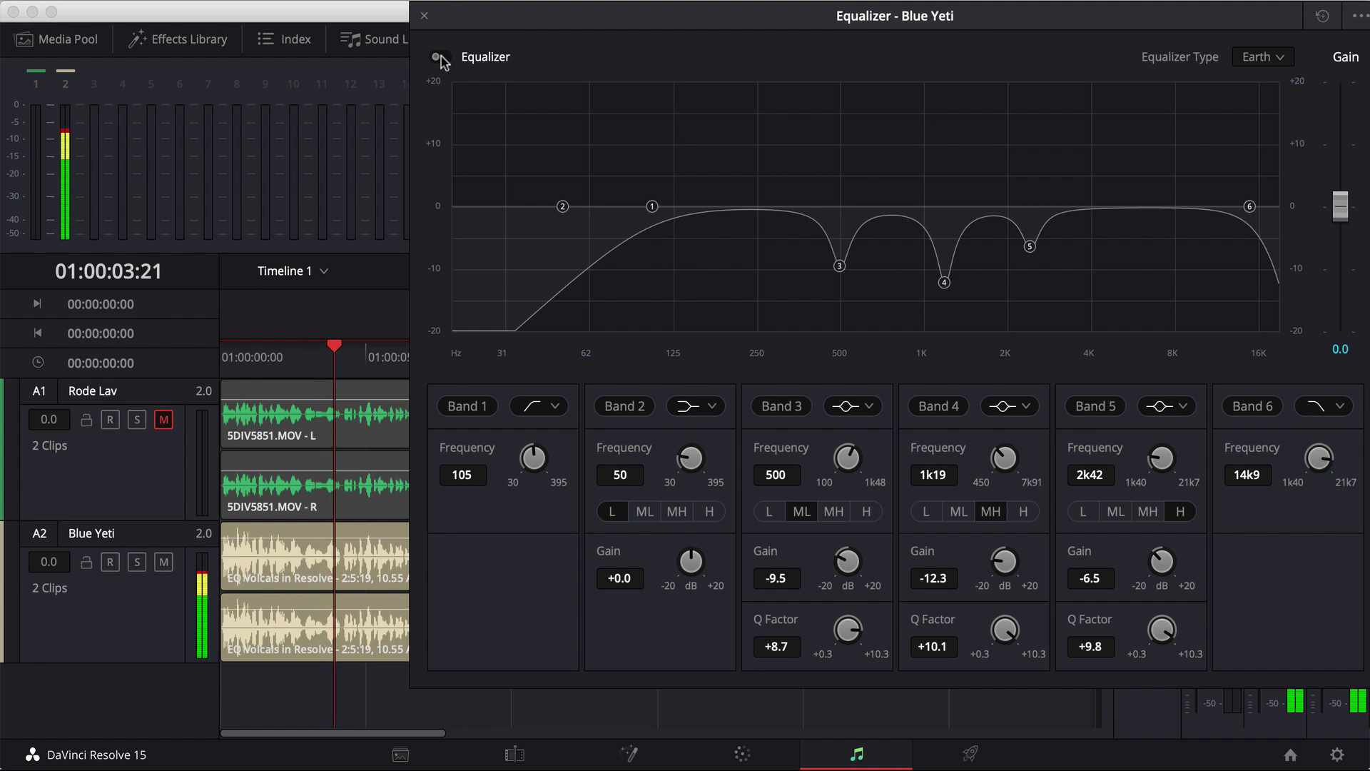
left_click(440, 57)
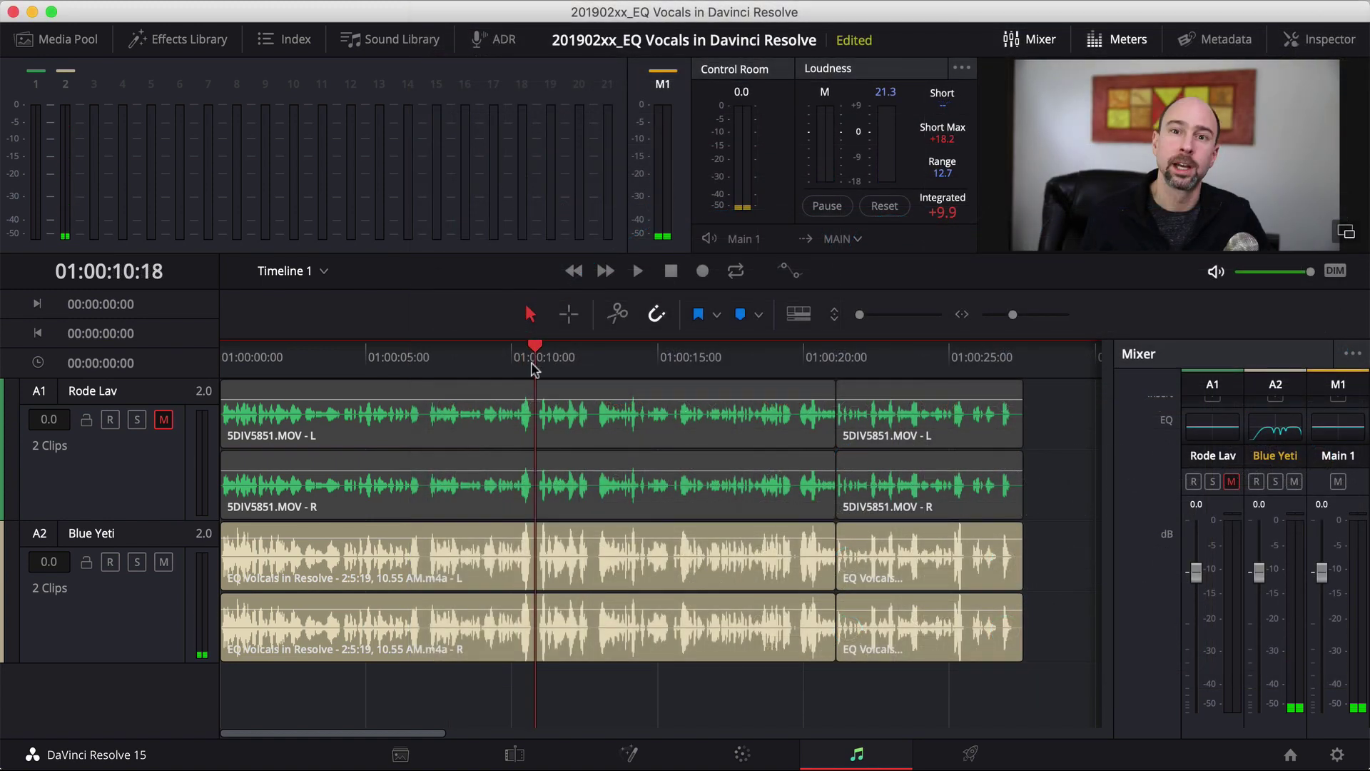
Play the timeline, then reopen the Blue Yeti equalizer and set its output gain to -0.2.
key("space")
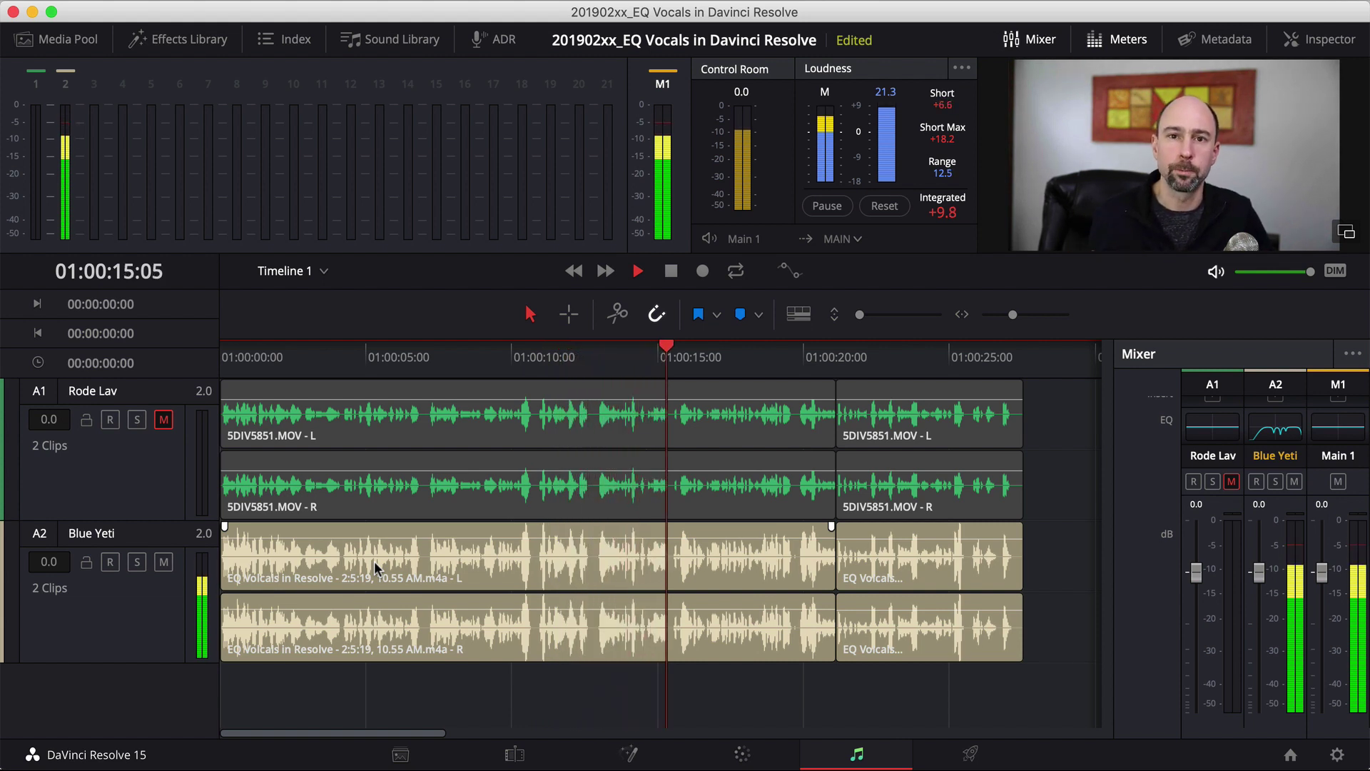
key("space")
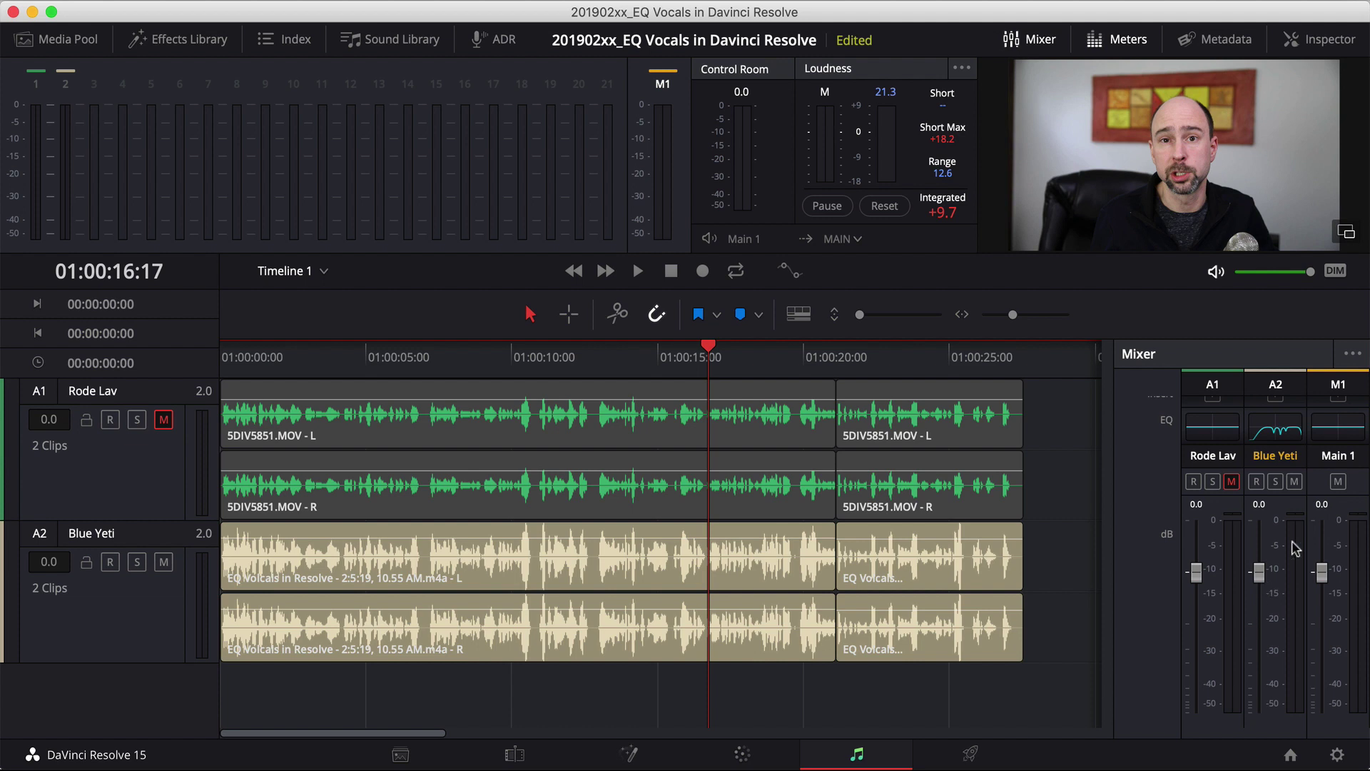
double_click(1278, 430)
mouse_move(1342, 207)
left_mouse_down()
mouse_move(1343, 119)
mouse_move(1342, 207)
left_mouse_up()
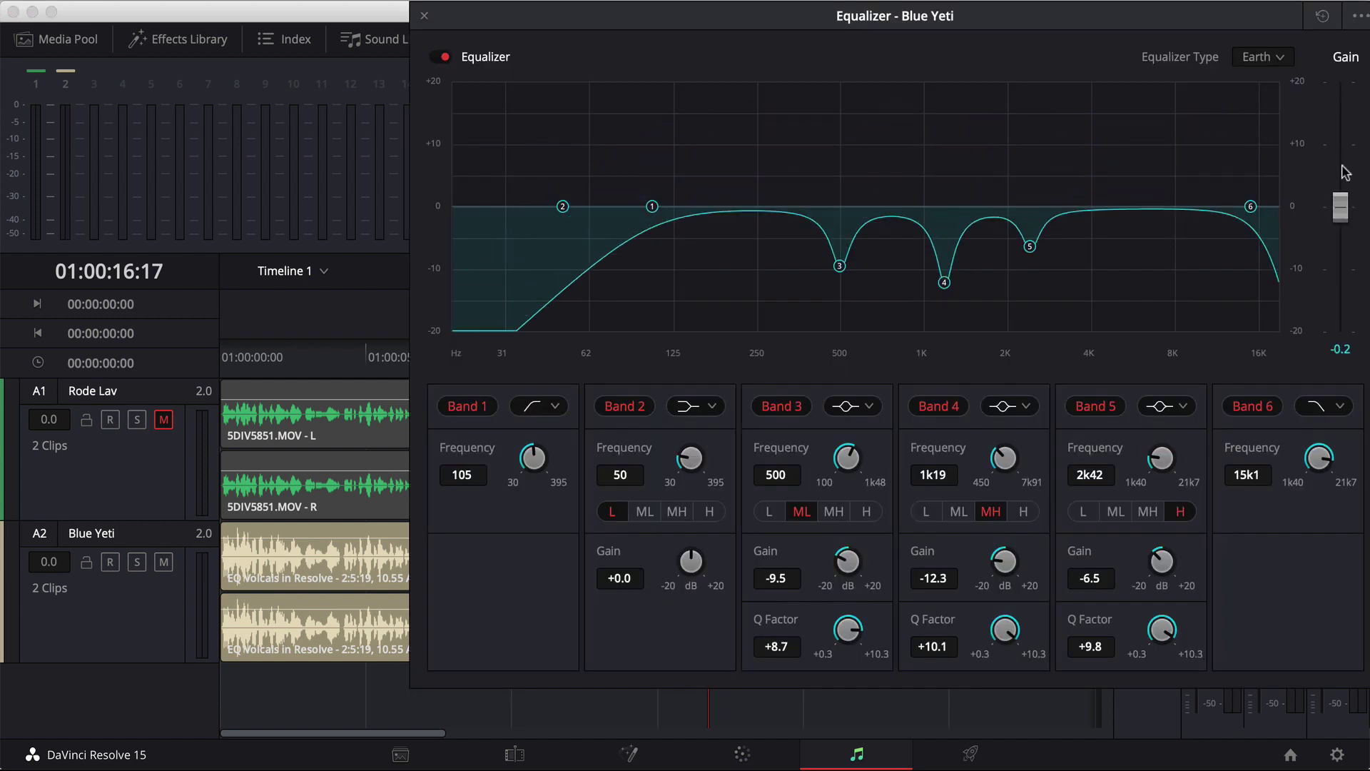
left_click(424, 16)
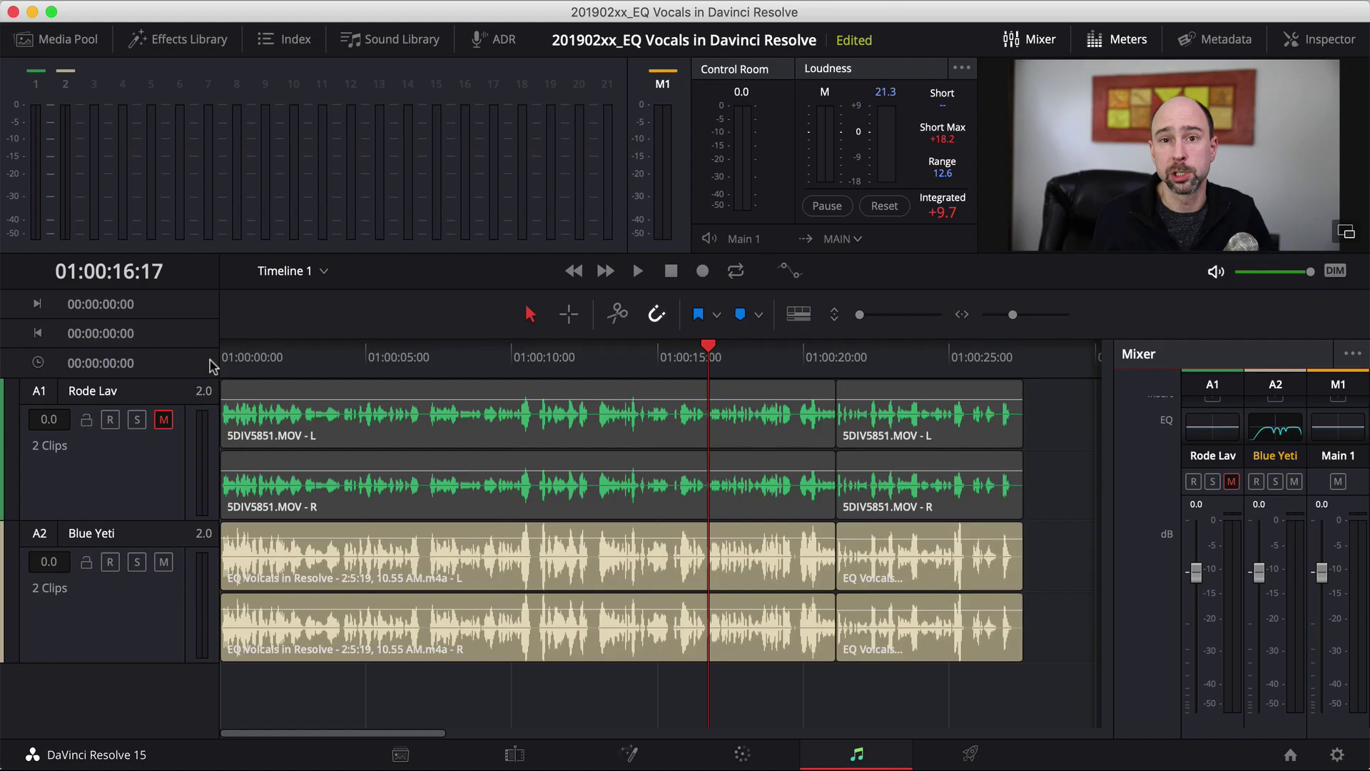
Mute Blue Yeti, unmute Rode Lav, and play the Rode Lav recording alone from the start.
left_click(163, 562)
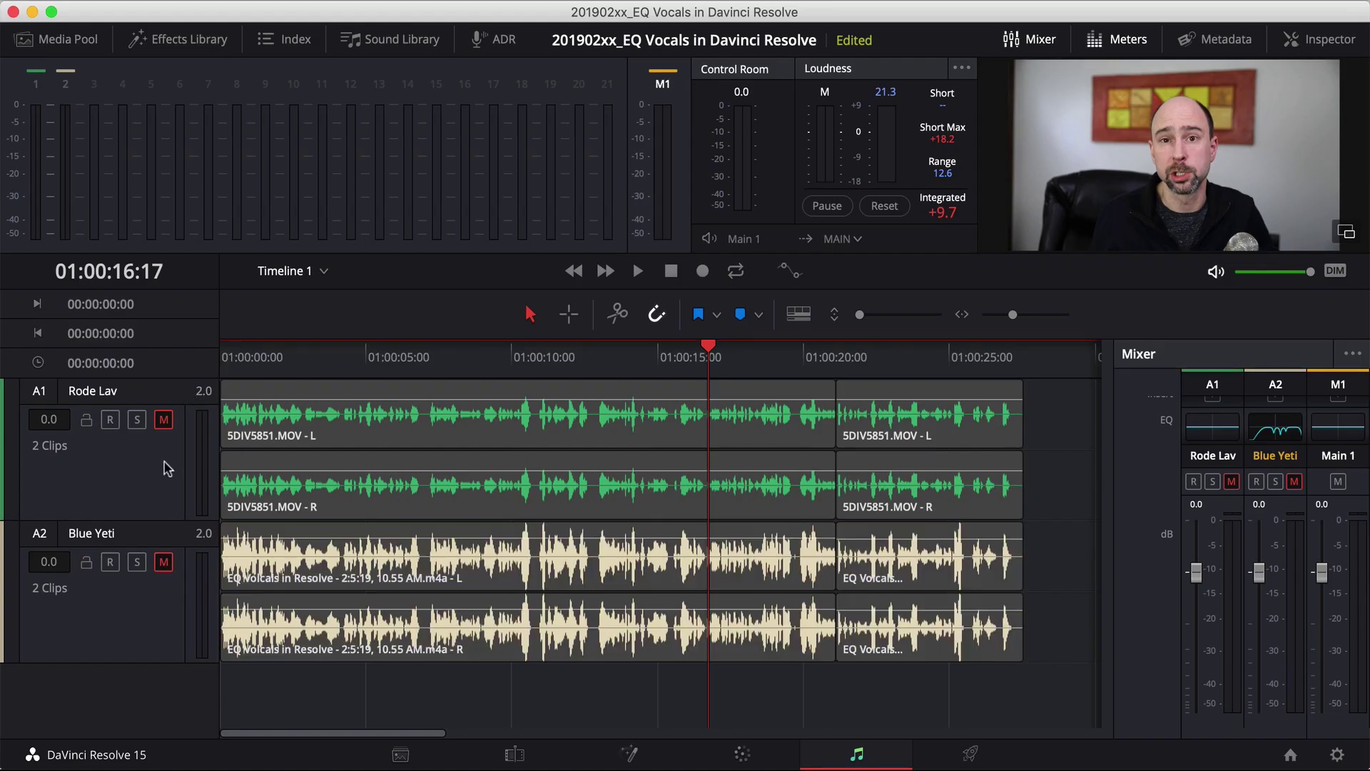
left_click(163, 419)
left_click(220, 364)
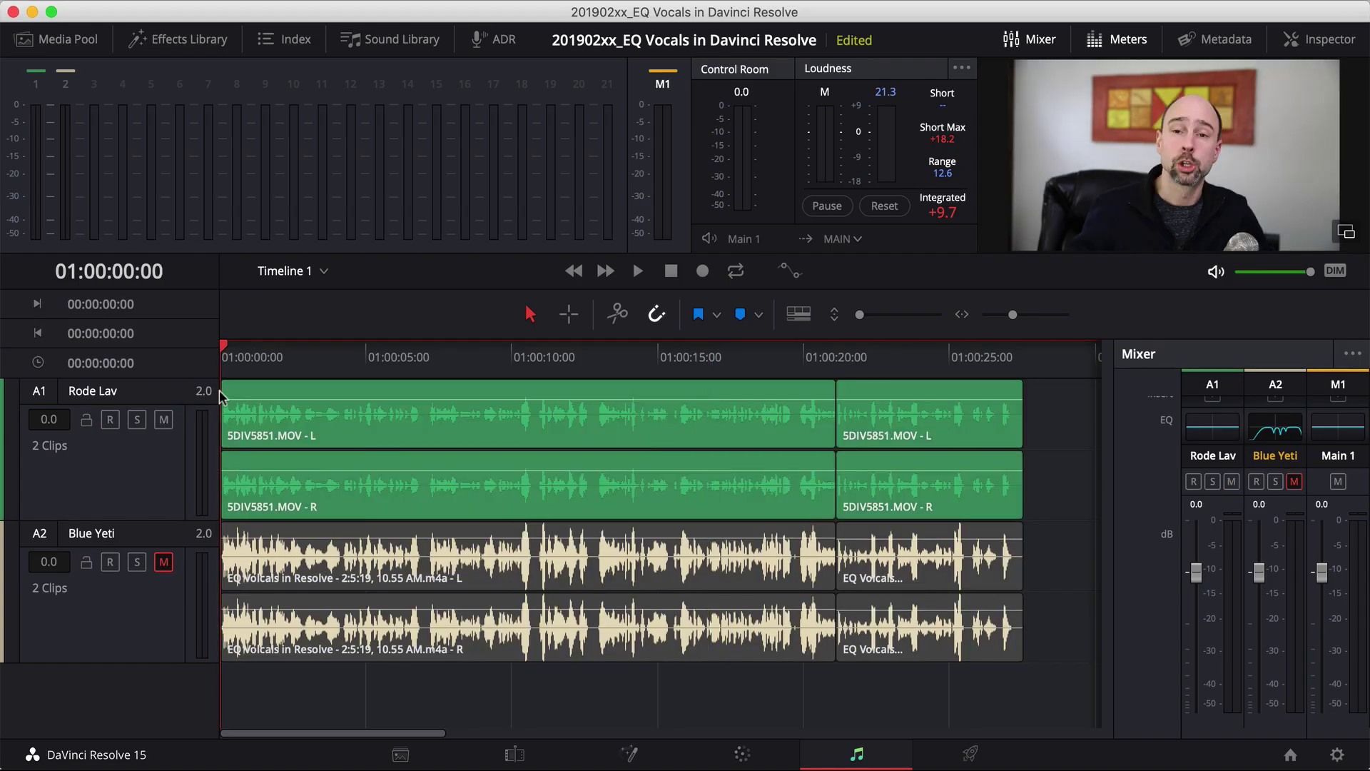
key("space")
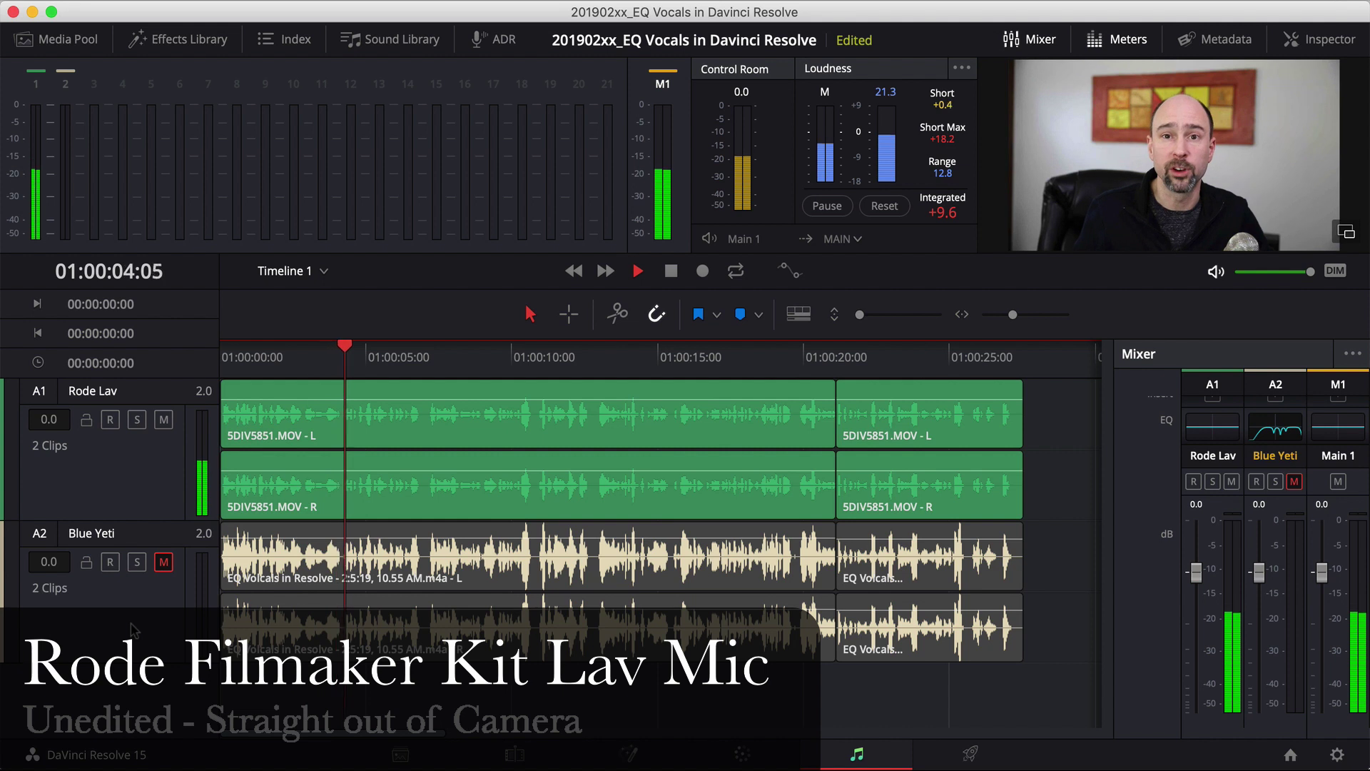
key("space")
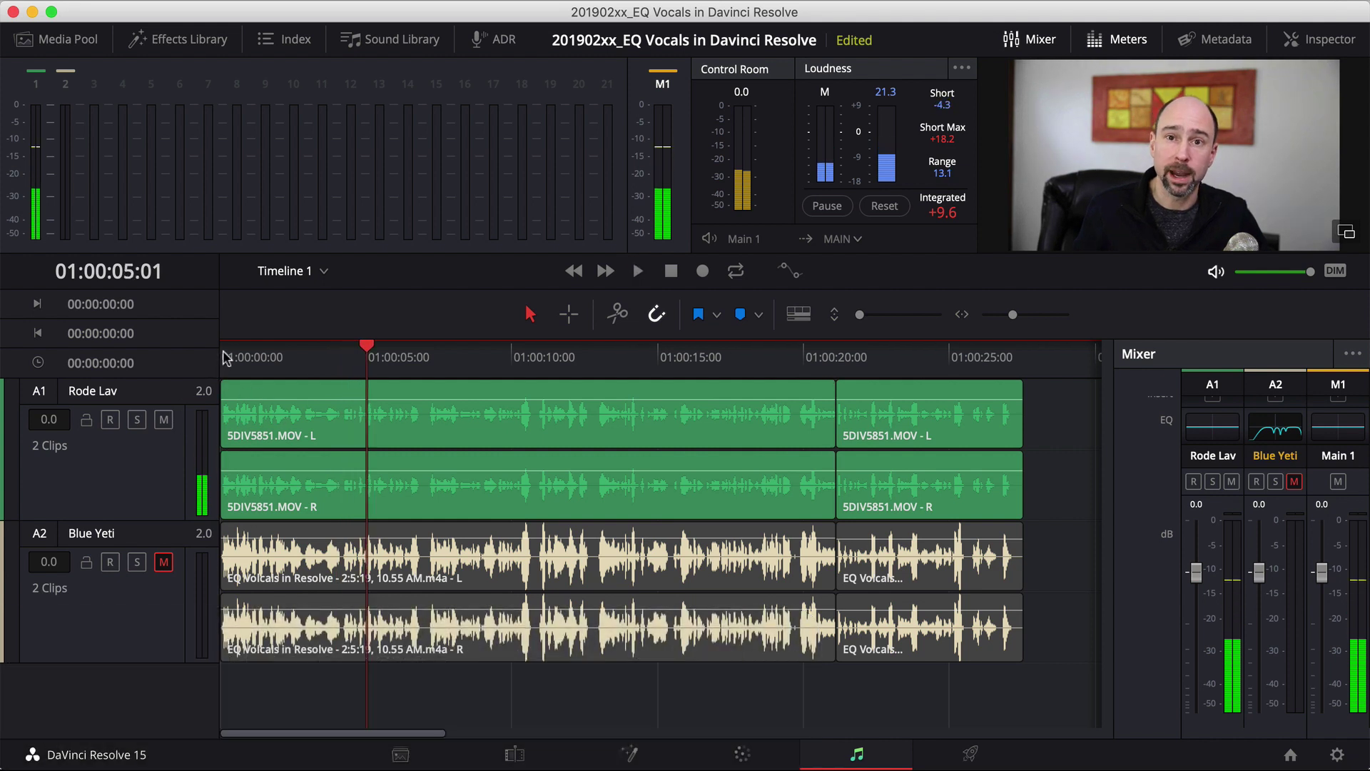
key("Home")
Play Blue Yeti alone, then leave Blue Yeti muted and Rode Lav unmuted with its clip selected.
left_click(163, 420)
left_click(163, 562)
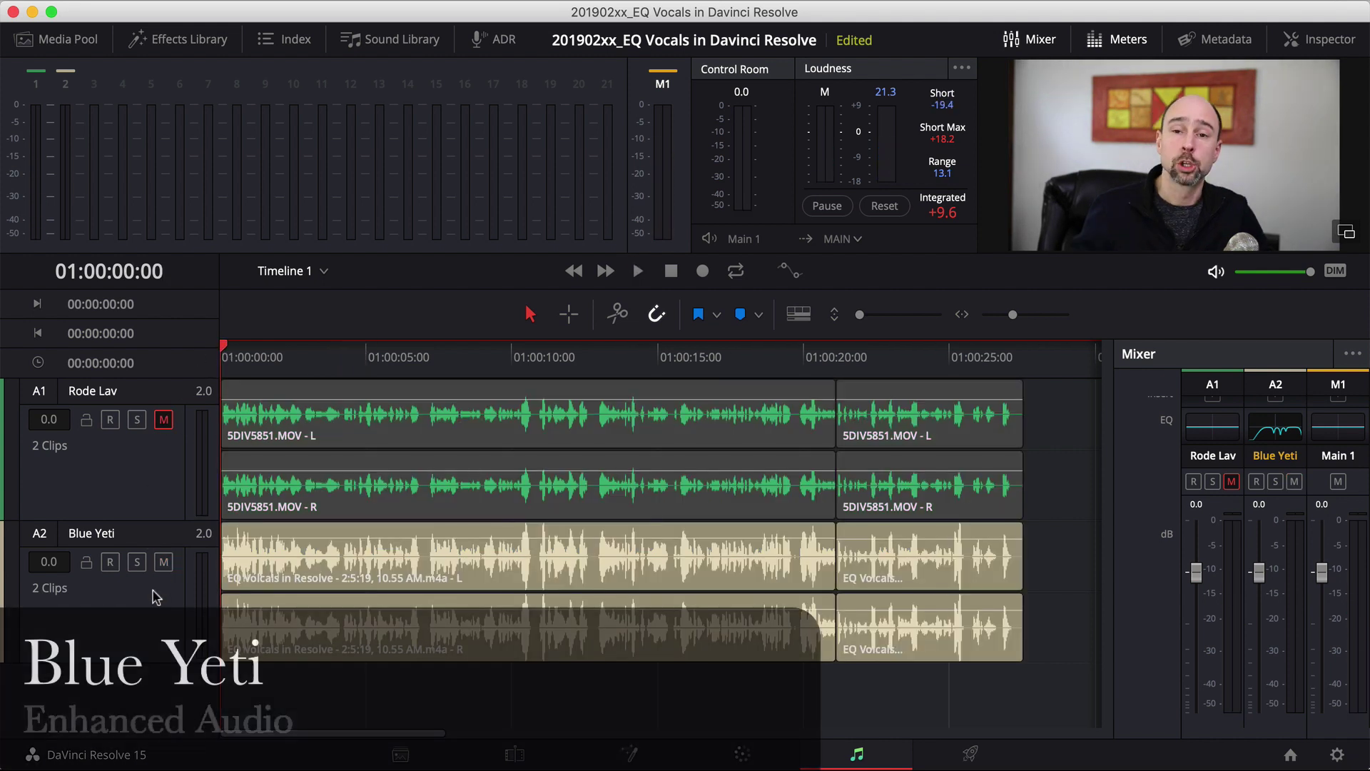
key("space")
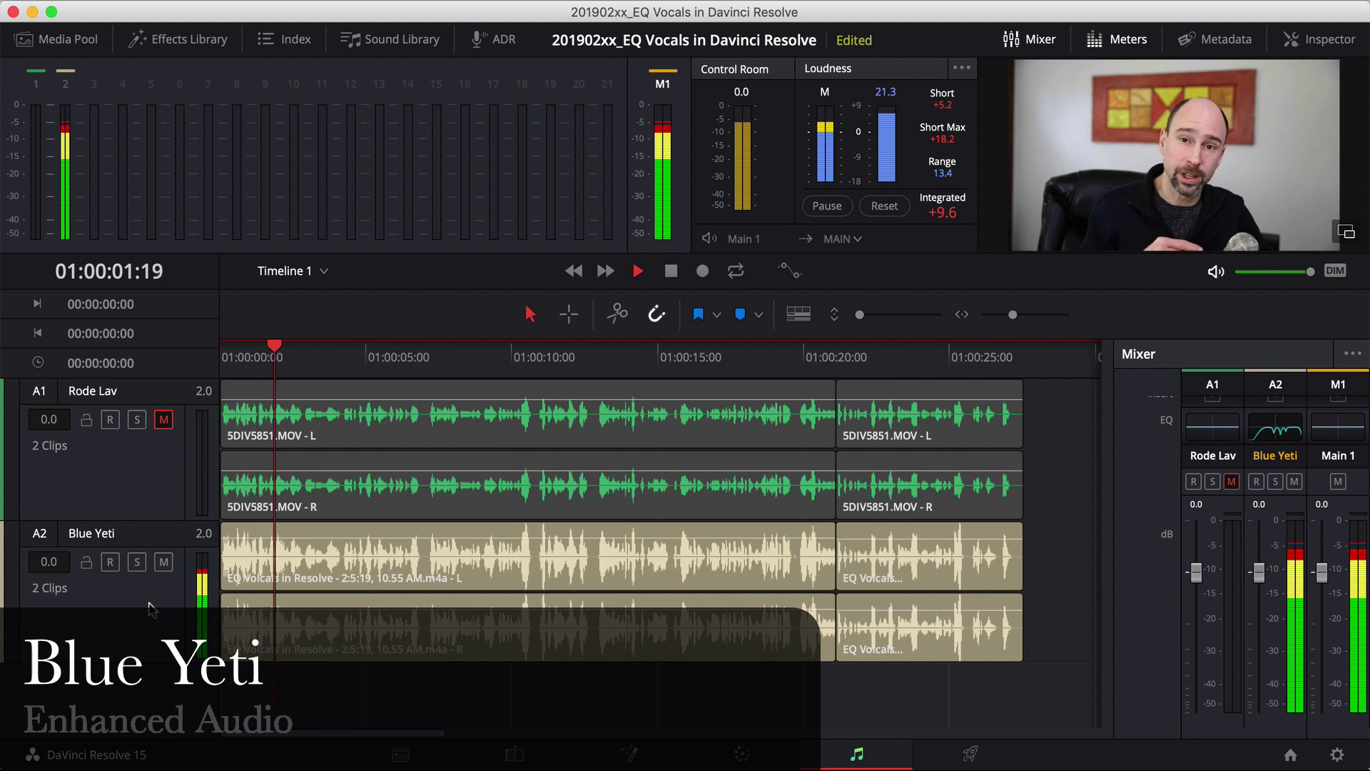
key("space")
left_click(164, 562)
left_click(163, 420)
left_click(241, 416)
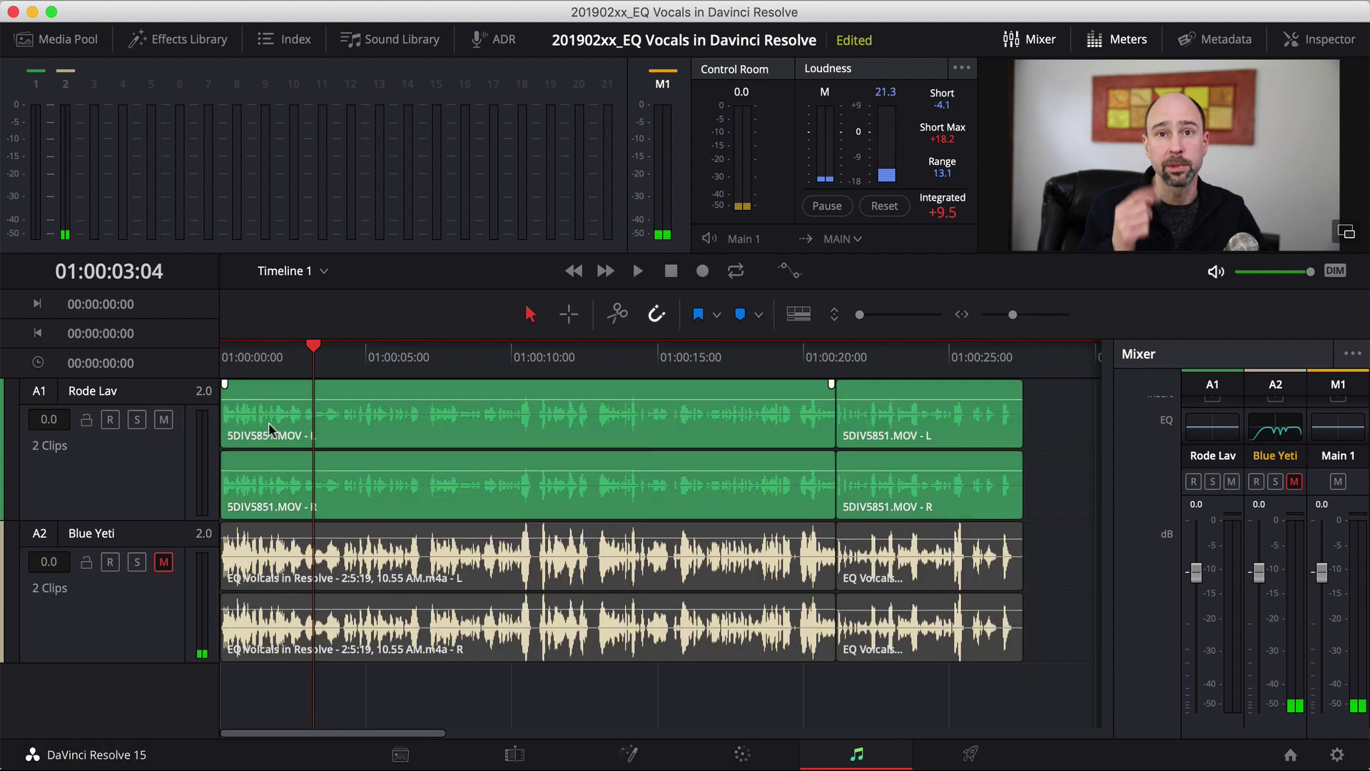
Normalize the first Rode Lav clip to 0 dBFS, then bring up the second clip's actions.
right_click(270, 428)
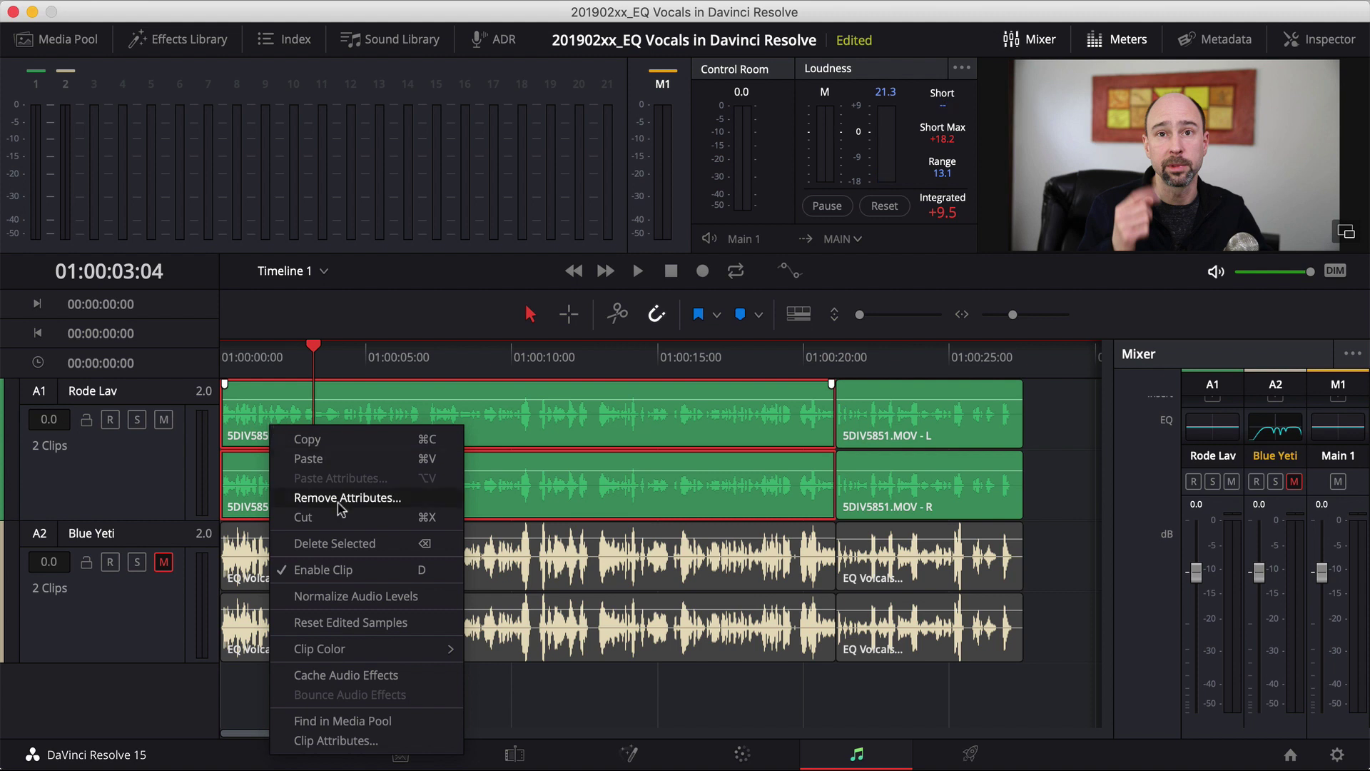
left_click(329, 596)
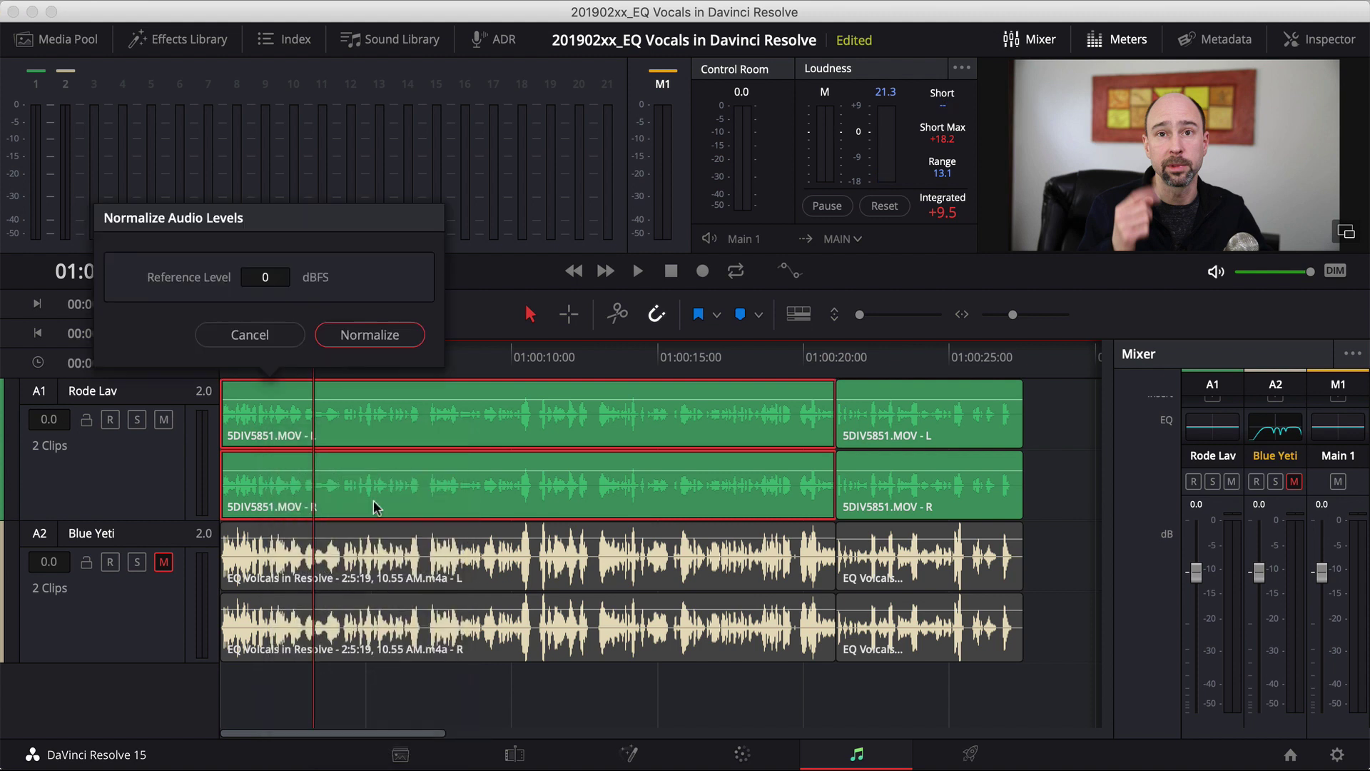
left_click(380, 331)
left_click(887, 438)
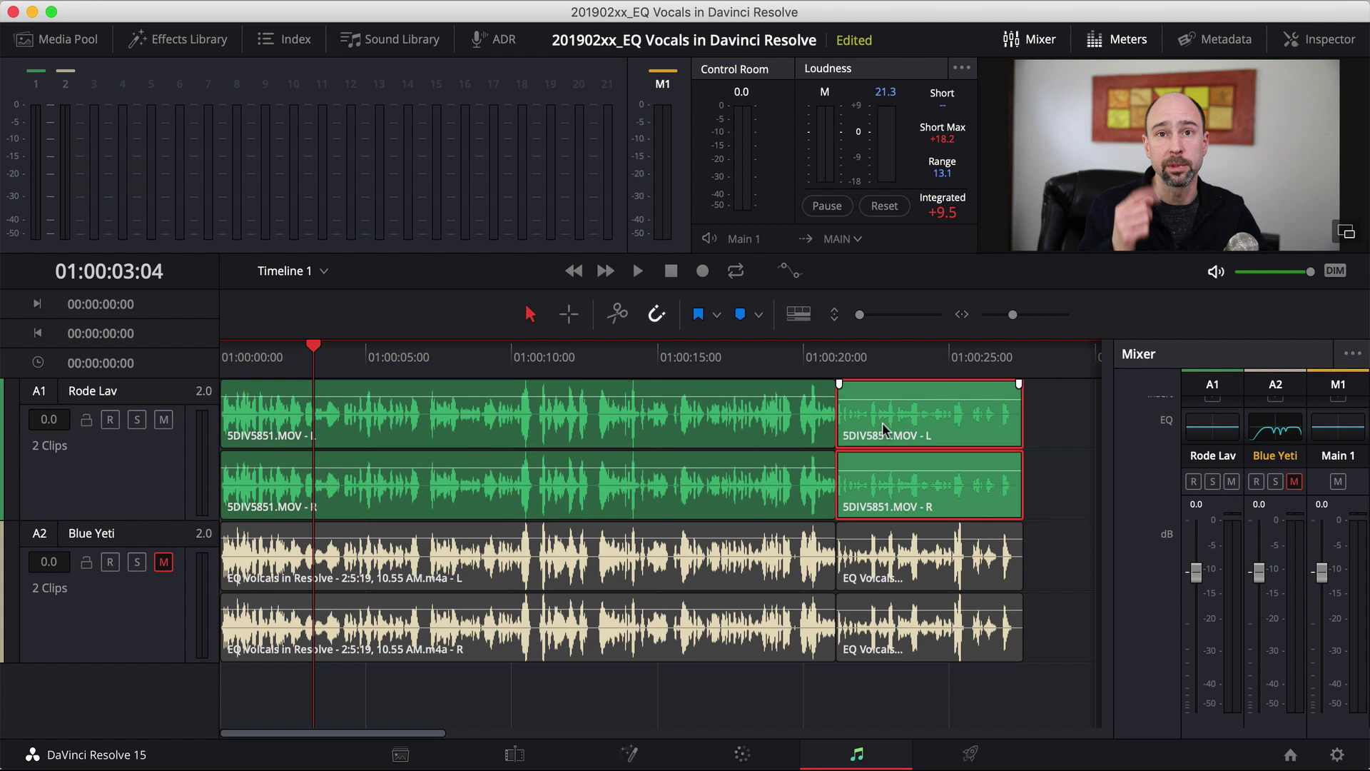
right_click(886, 438)
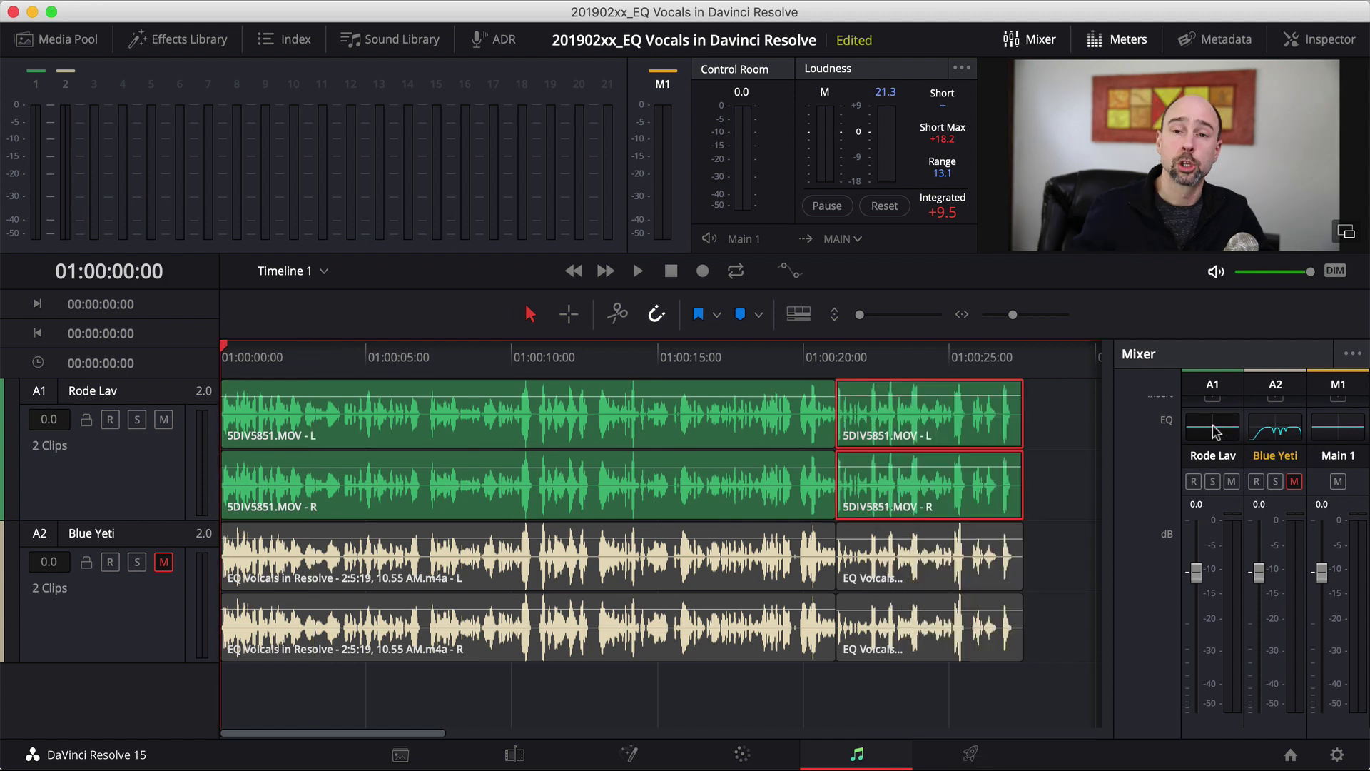
Enable a 102 Hz low cut and 14k1 high cut in the Rode Lav equalizer, then A/B them.
double_click(1215, 427)
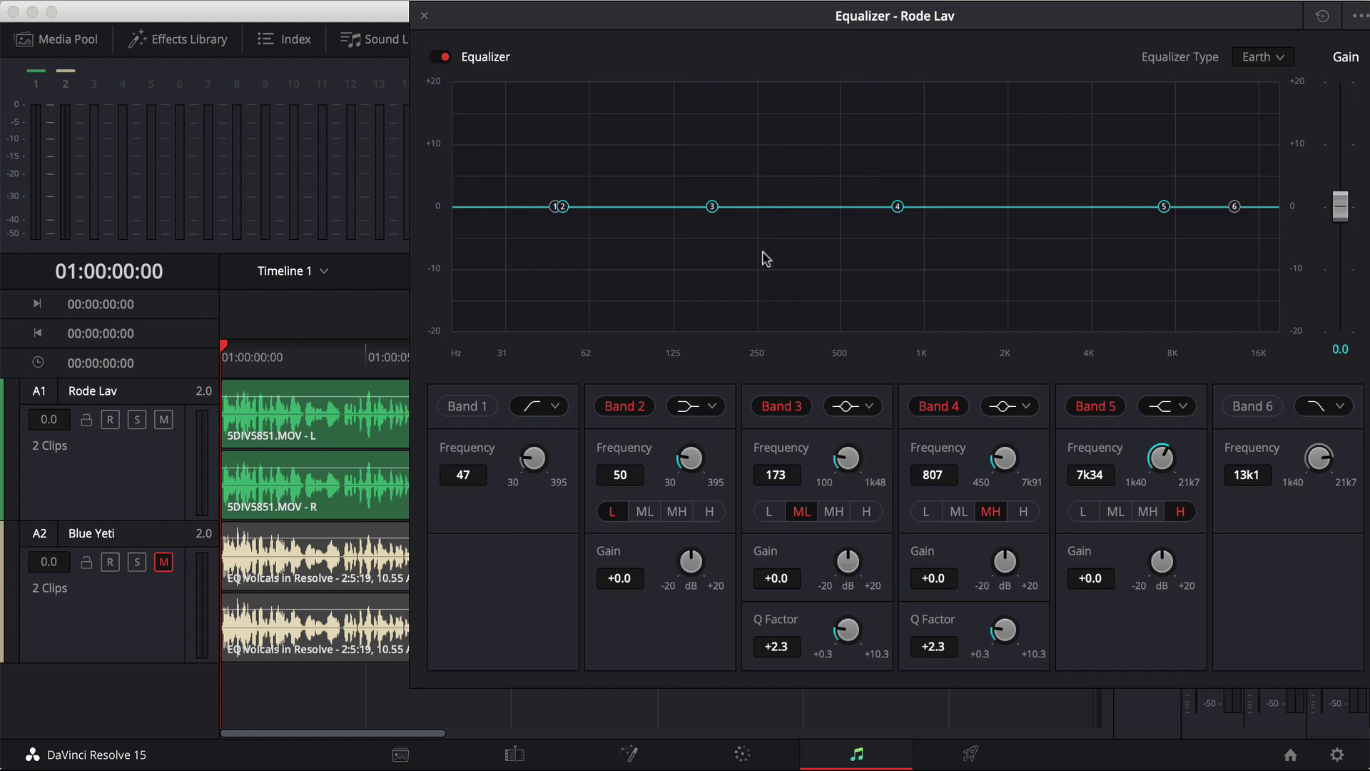
left_click(476, 413)
left_click_drag(460, 480, 609, 464)
left_click(1252, 409)
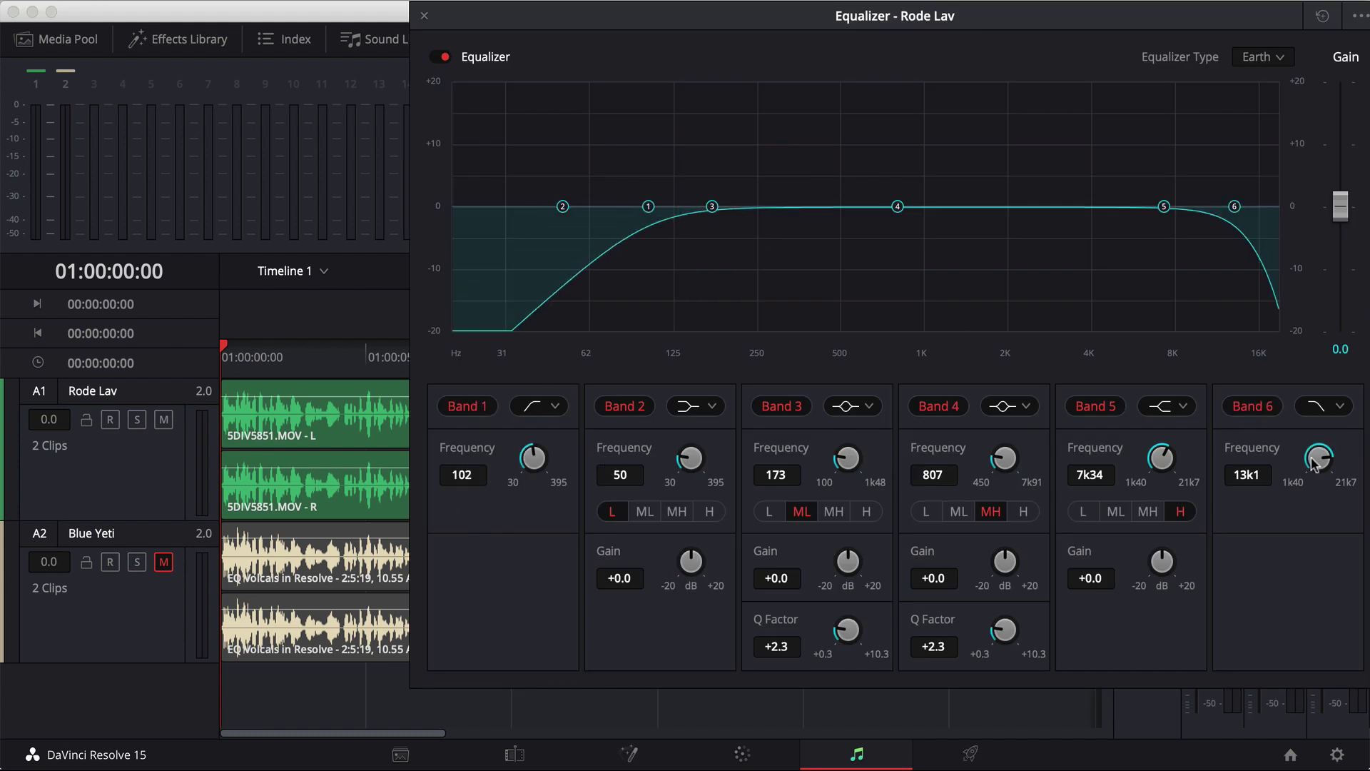
left_click_drag(1315, 459, 1321, 459)
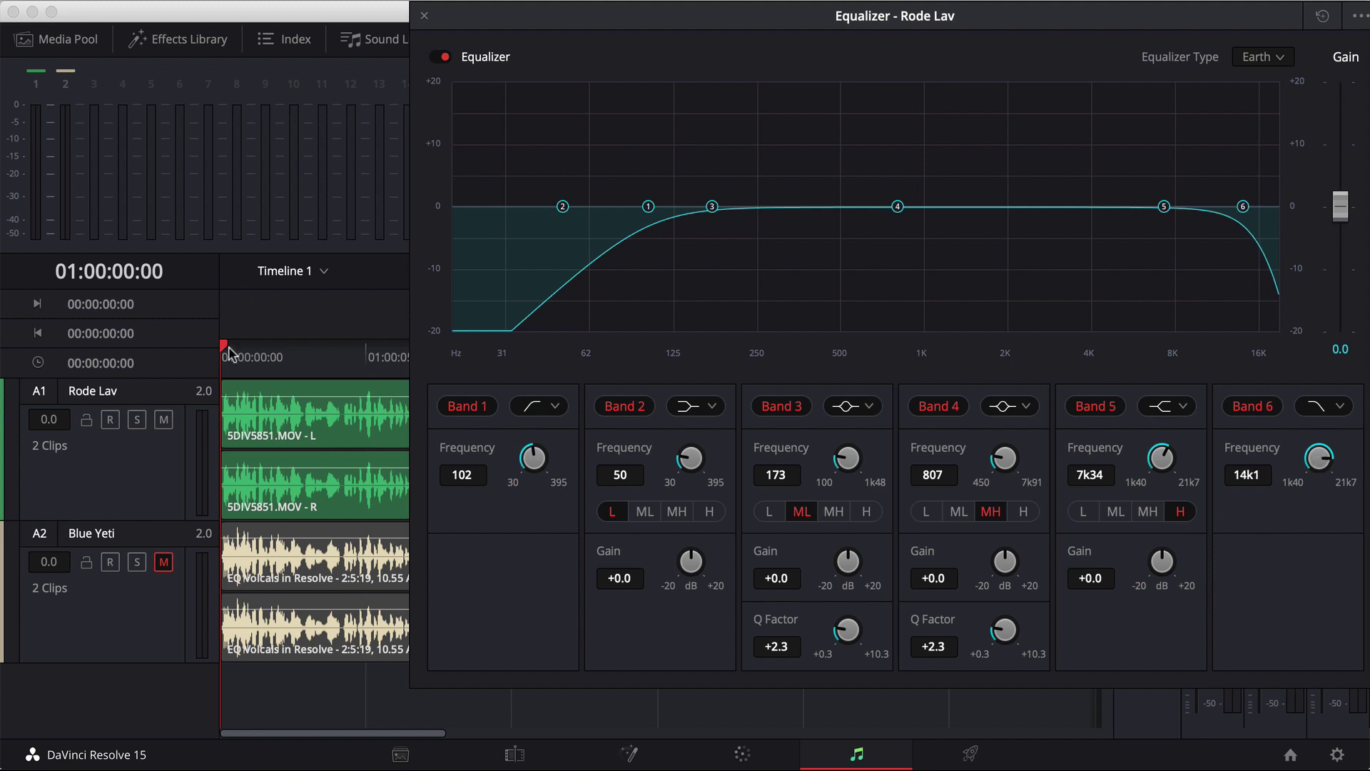
key("space")
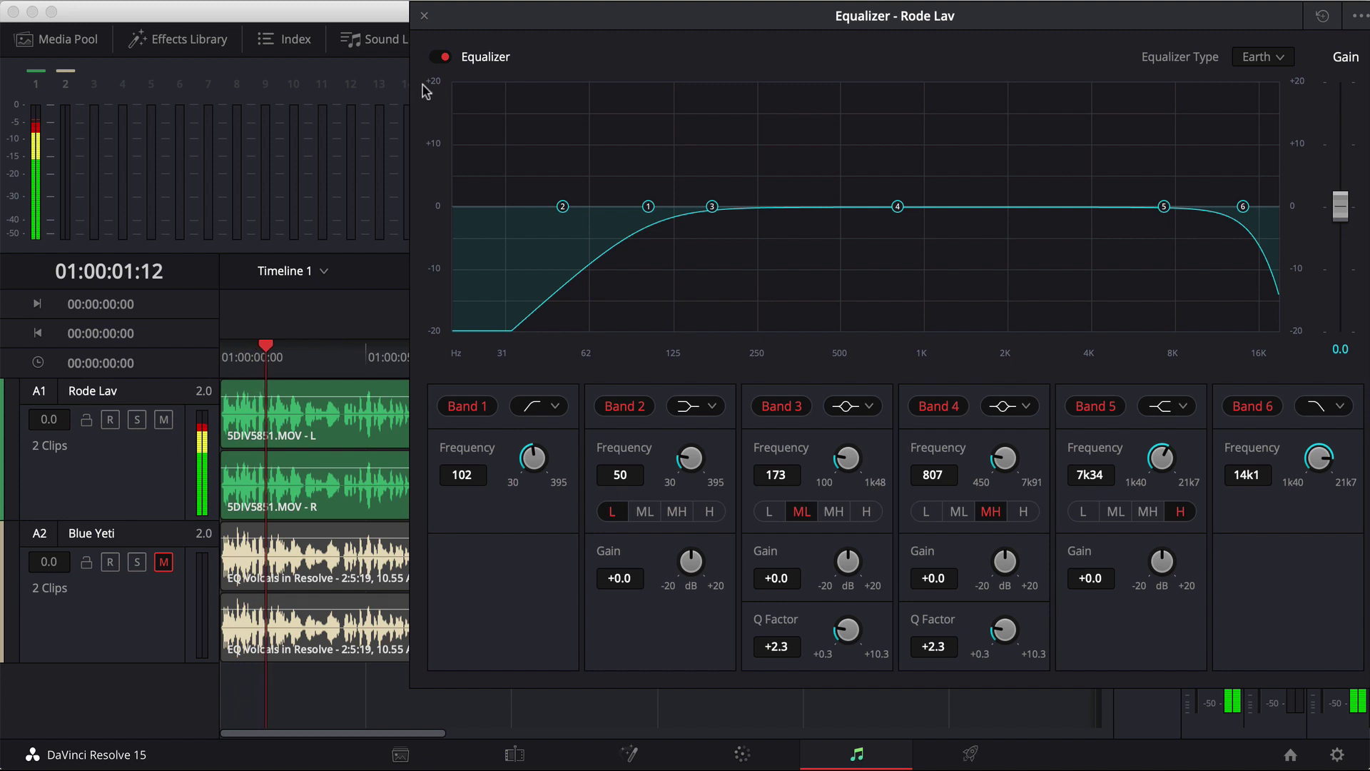
left_click(441, 56)
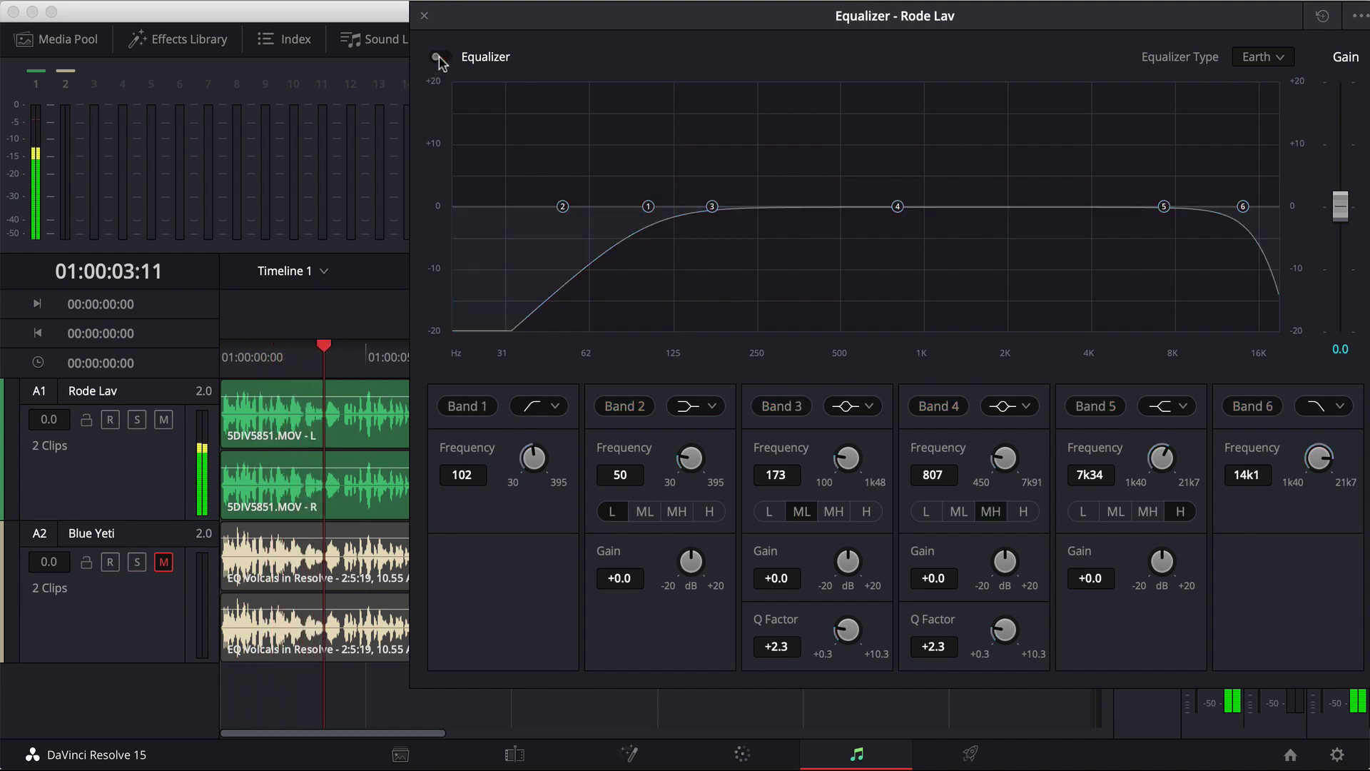
left_click(441, 57)
left_click(219, 361)
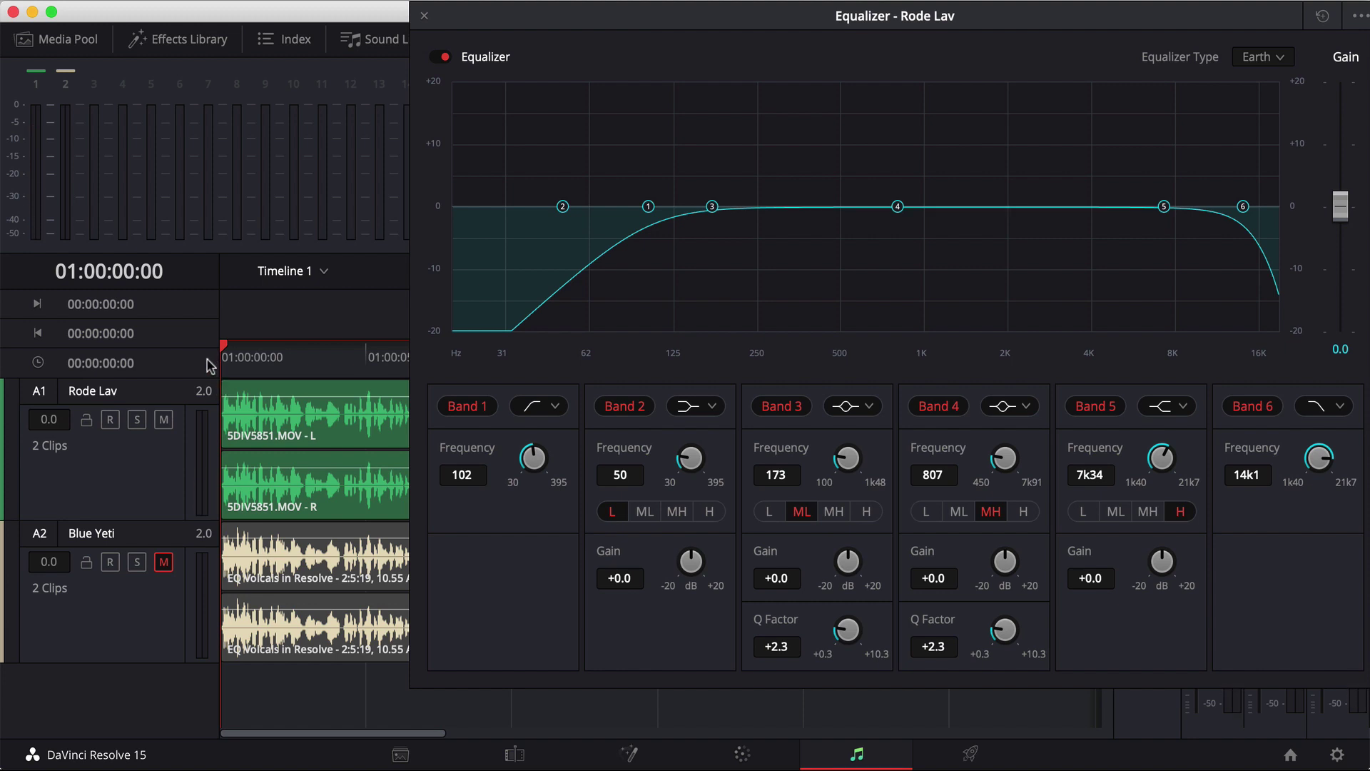
Sweep a narrow Band 3 peak (Q 8.8), then cut -10.3 dB at 812 Hz and play it back.
left_click_drag(898, 207, 1014, 209)
left_click_drag(711, 206, 927, 98)
left_click_drag(1009, 642, 1122, 605)
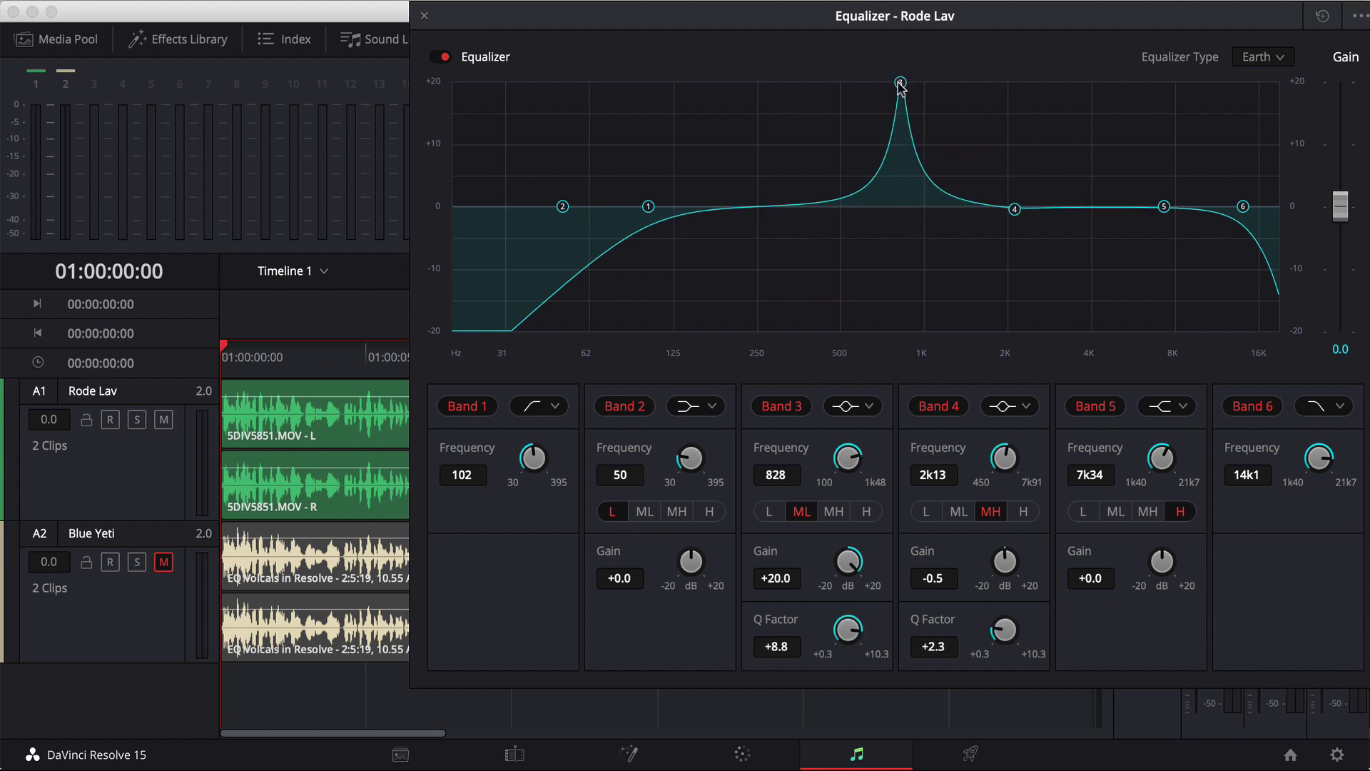
key("space")
mouse_move(900, 84)
left_mouse_down()
mouse_move(919, 84)
mouse_move(898, 83)
left_mouse_up()
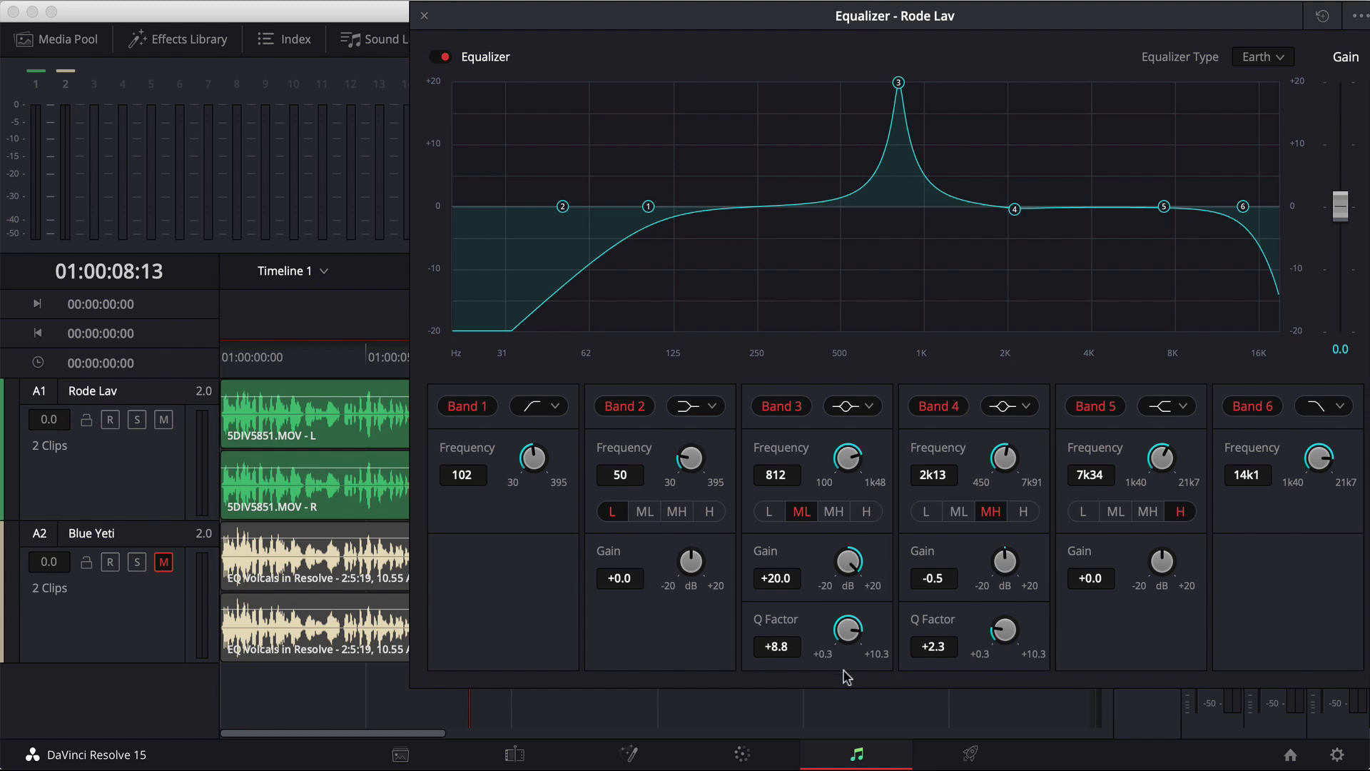
left_click_drag(846, 571, 605, 628)
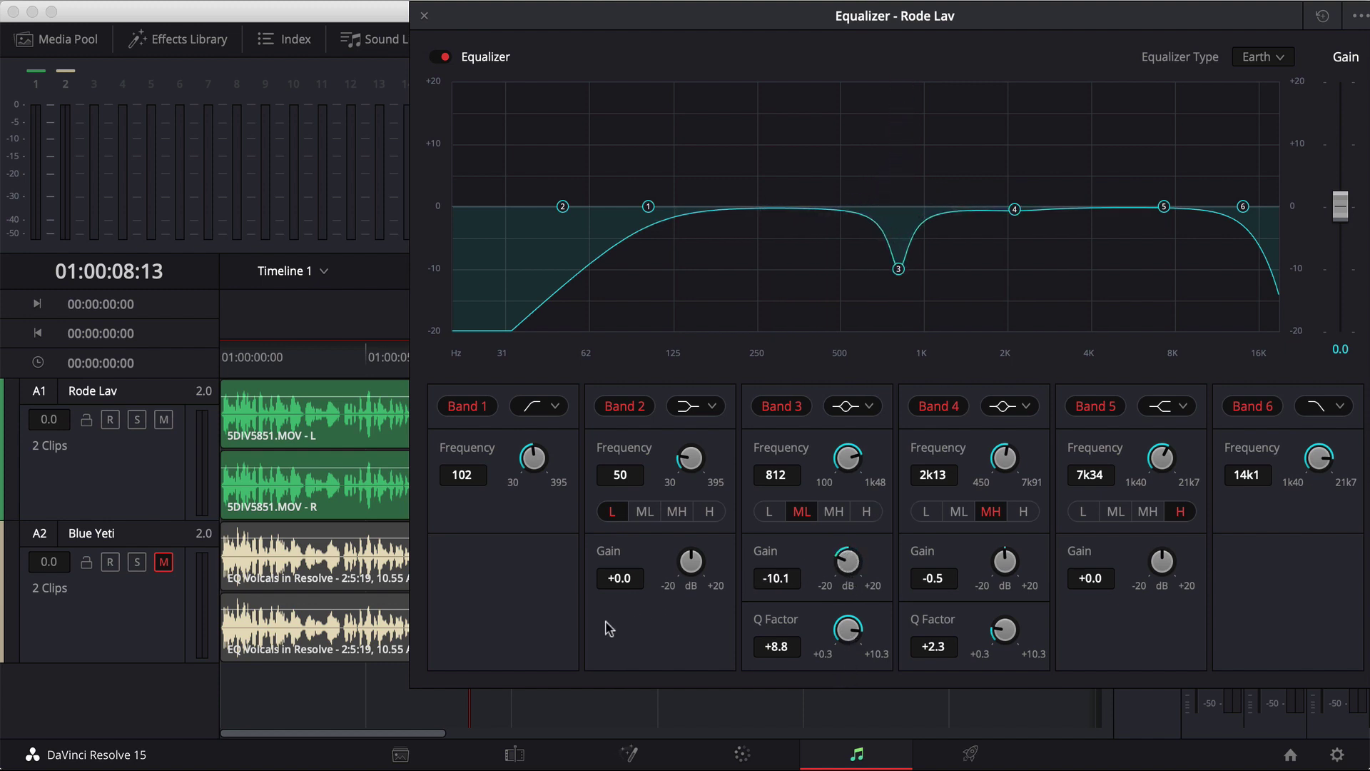
left_click(227, 358)
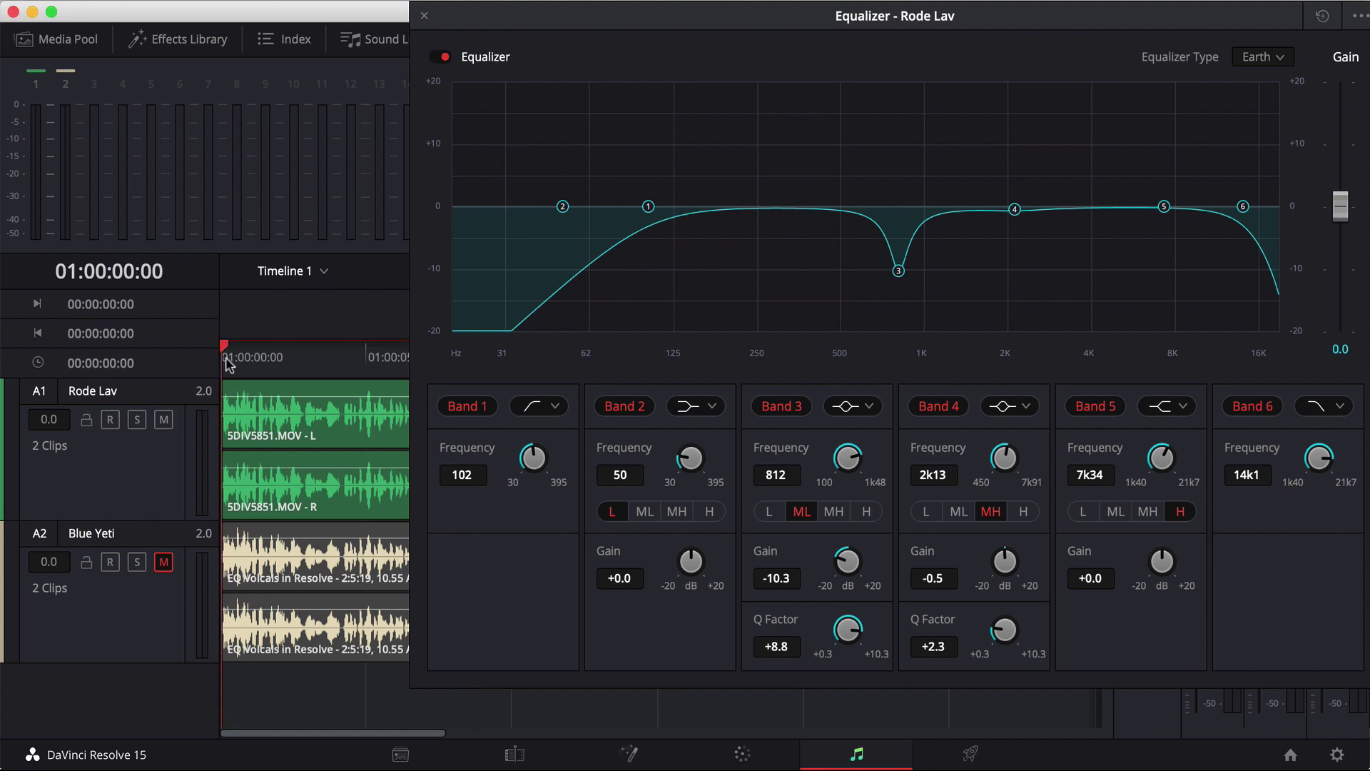
key("space")
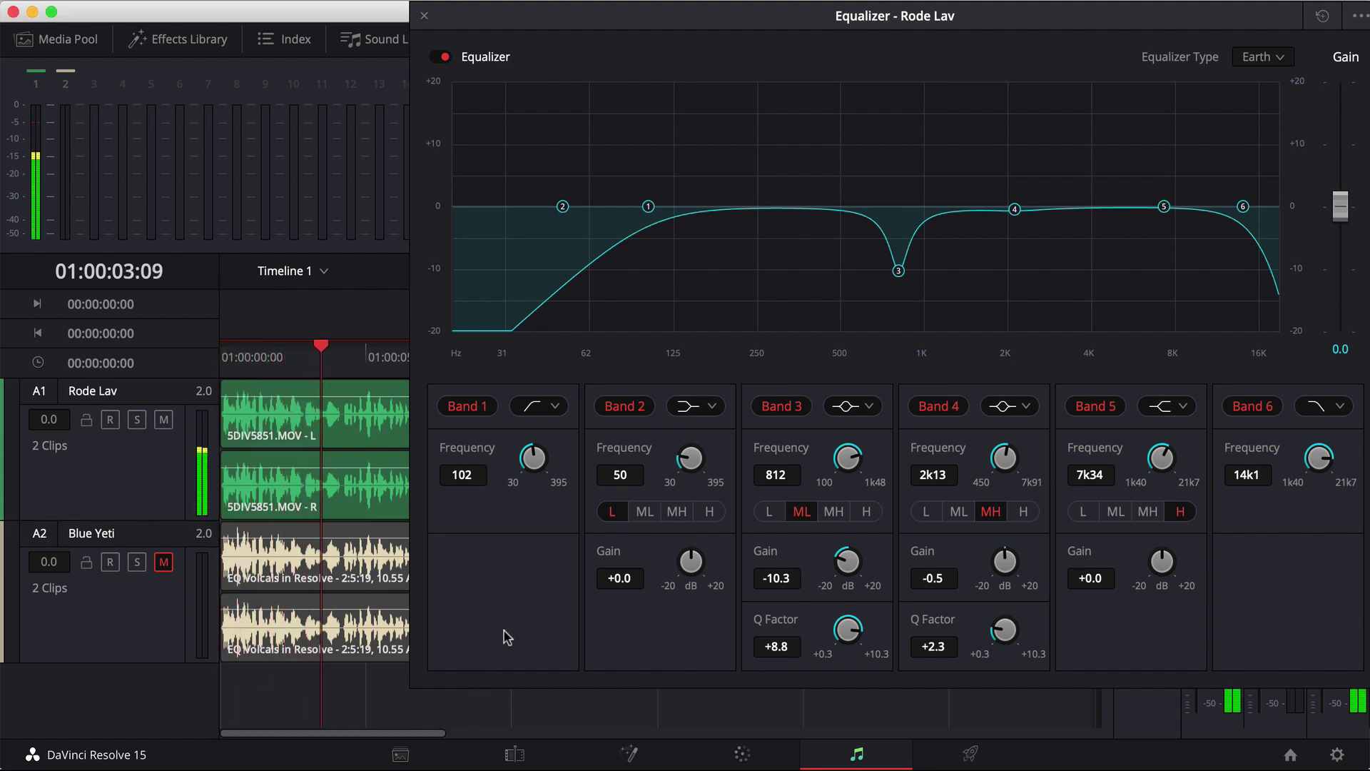
Give Band 4 Q 10.0 and a -10.2 dB cut at 1k39, then play back both notches.
left_click_drag(1030, 207, 1016, 207)
left_click_drag(1004, 630, 1368, 645)
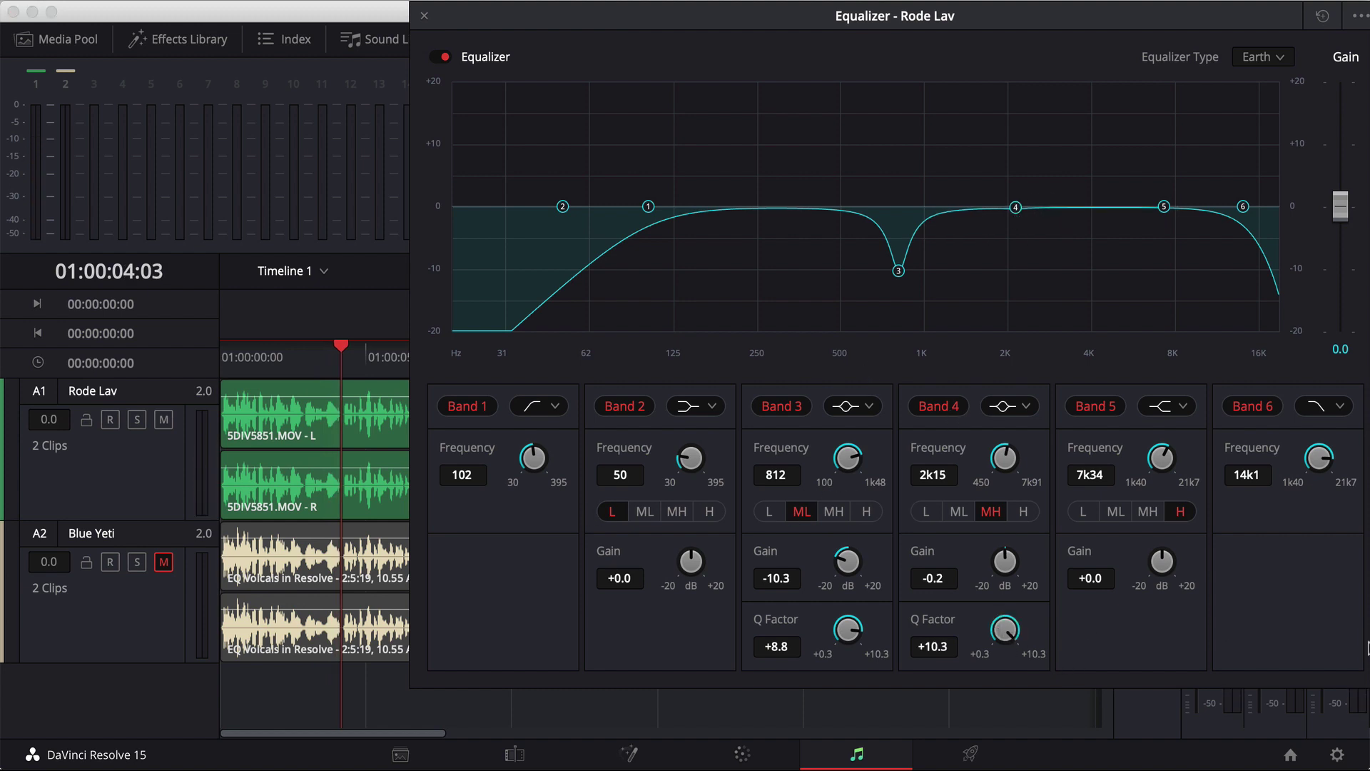
left_click_drag(1015, 207, 963, 83)
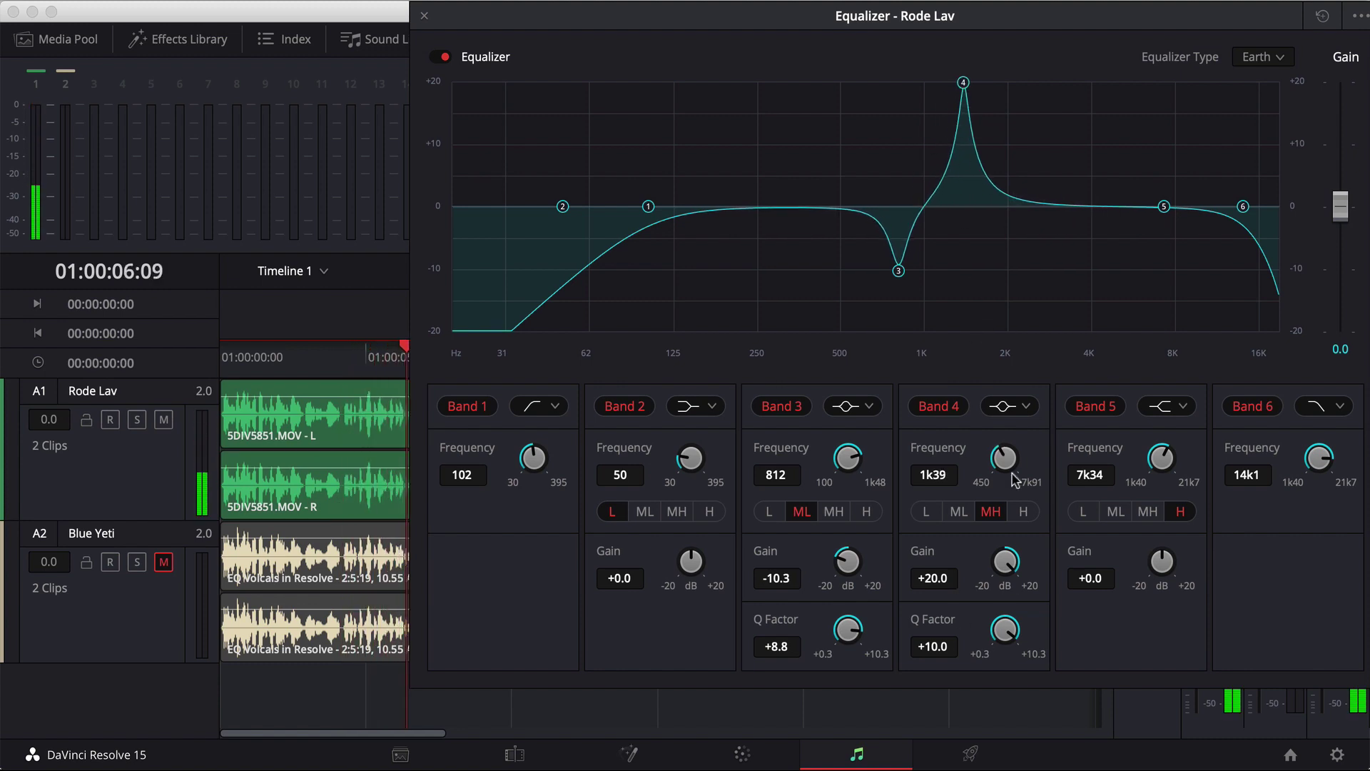
left_click_drag(1006, 564, 783, 622)
left_click(223, 357)
key("space")
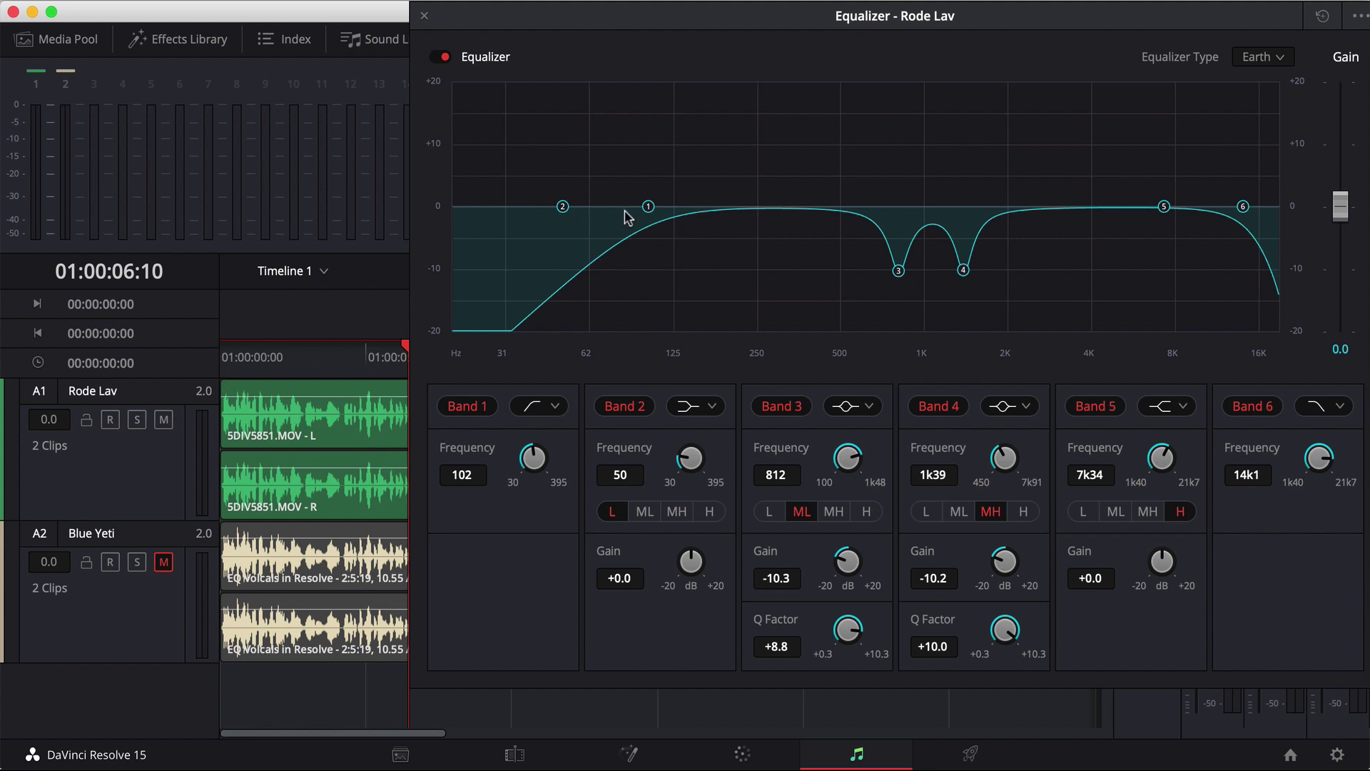
Turn Band 2 into a Bell filter and move it into the low mids with a small boost.
left_click_drag(563, 207, 765, 202)
left_click(687, 406)
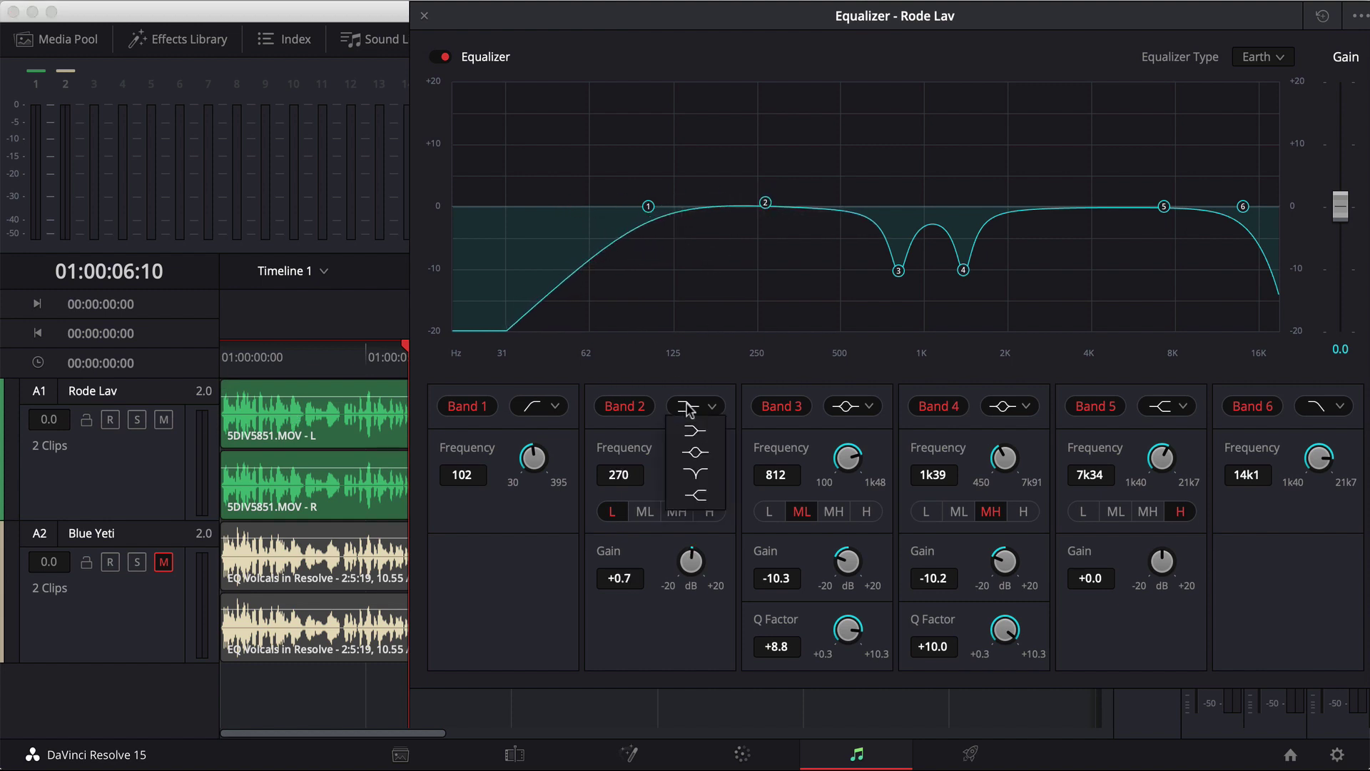
left_click(694, 452)
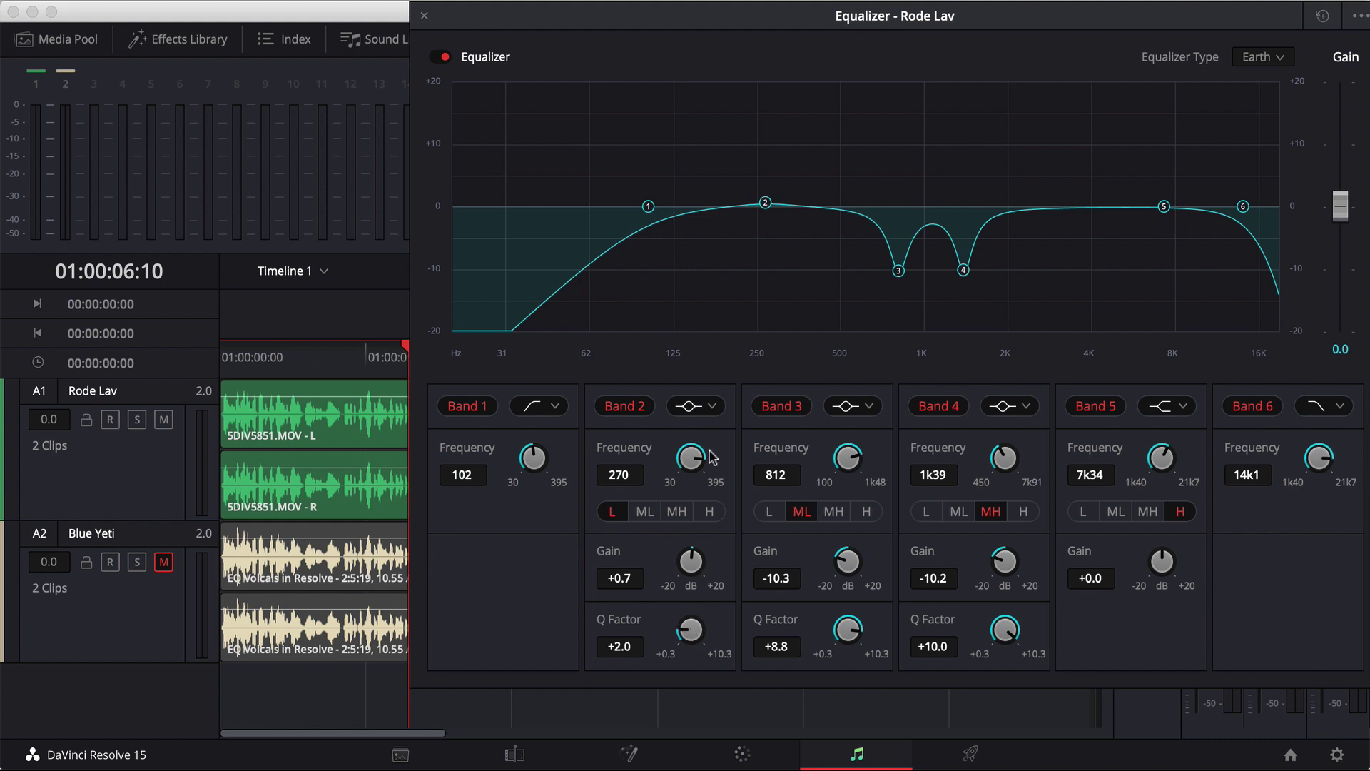
left_click_drag(690, 566, 708, 565)
left_click_drag(765, 196, 762, 183)
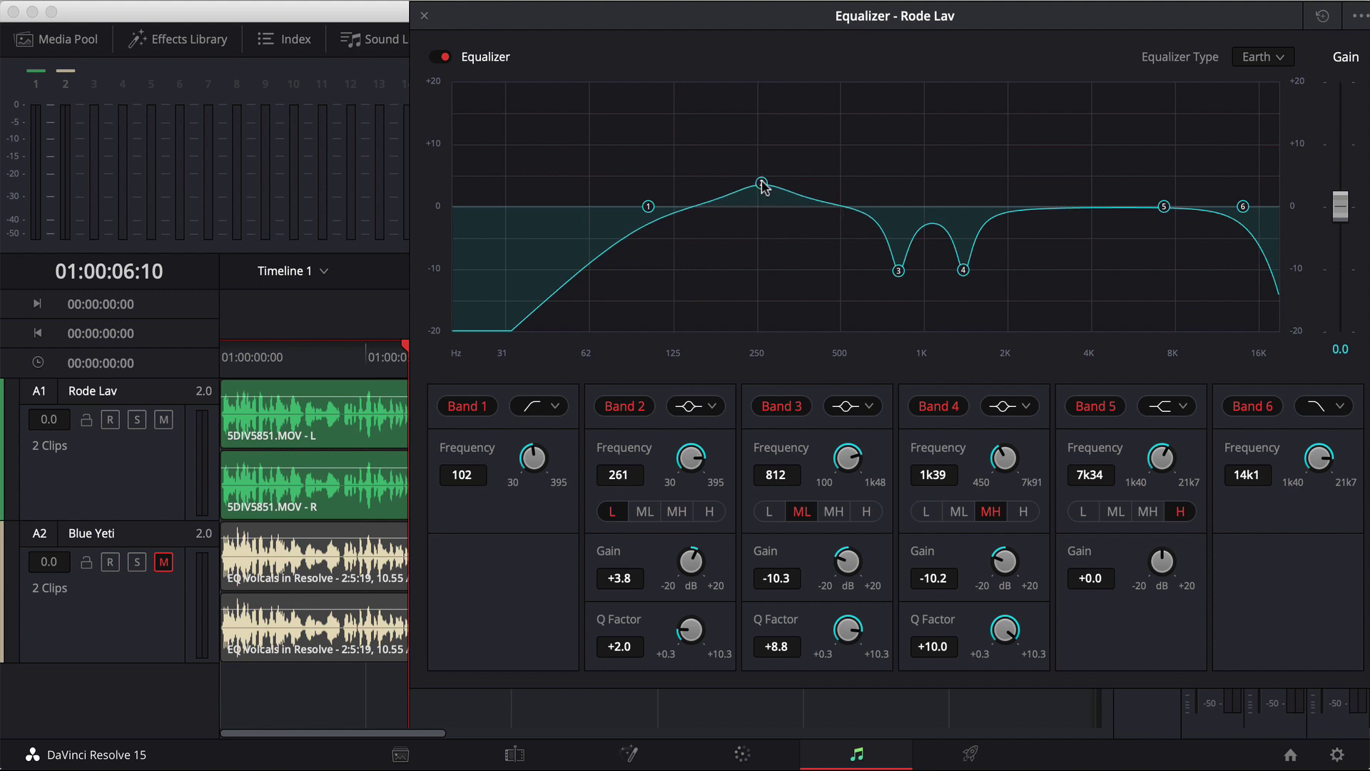
Play back, then set Band 2 to 156 Hz, +3.8 dB, Q 0.9.
left_click(228, 356)
key("space")
left_click_drag(758, 184, 723, 180)
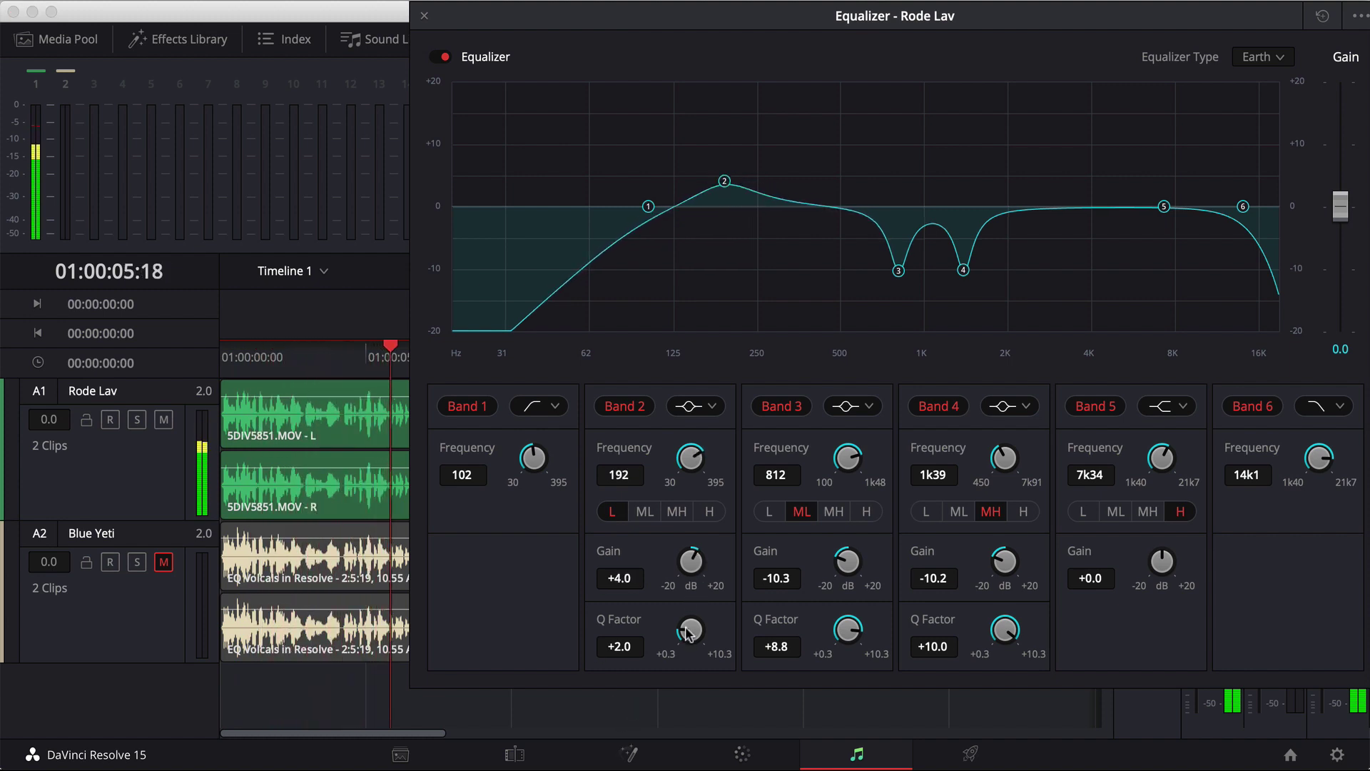
left_click_drag(689, 629, 653, 642)
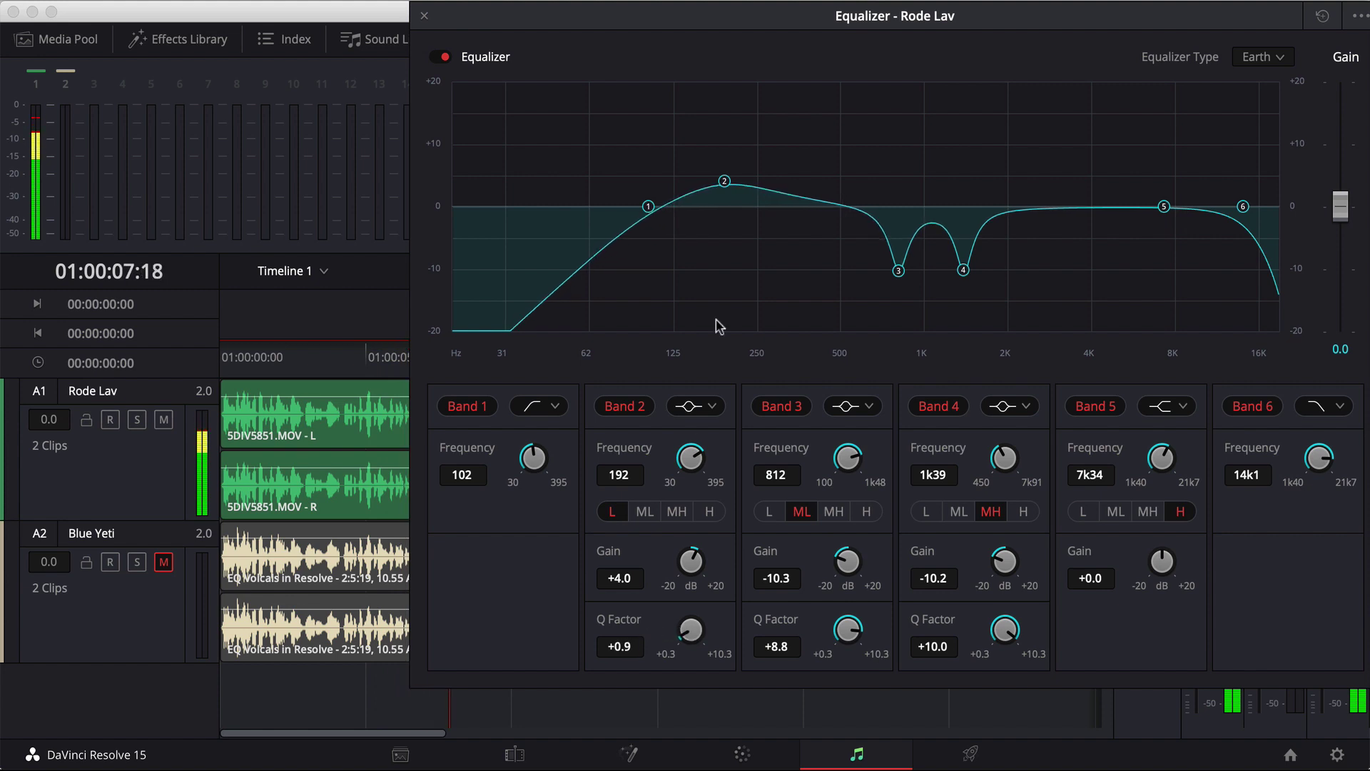
mouse_move(724, 180)
left_mouse_down()
mouse_move(740, 170)
mouse_move(783, 188)
mouse_move(700, 186)
left_mouse_up()
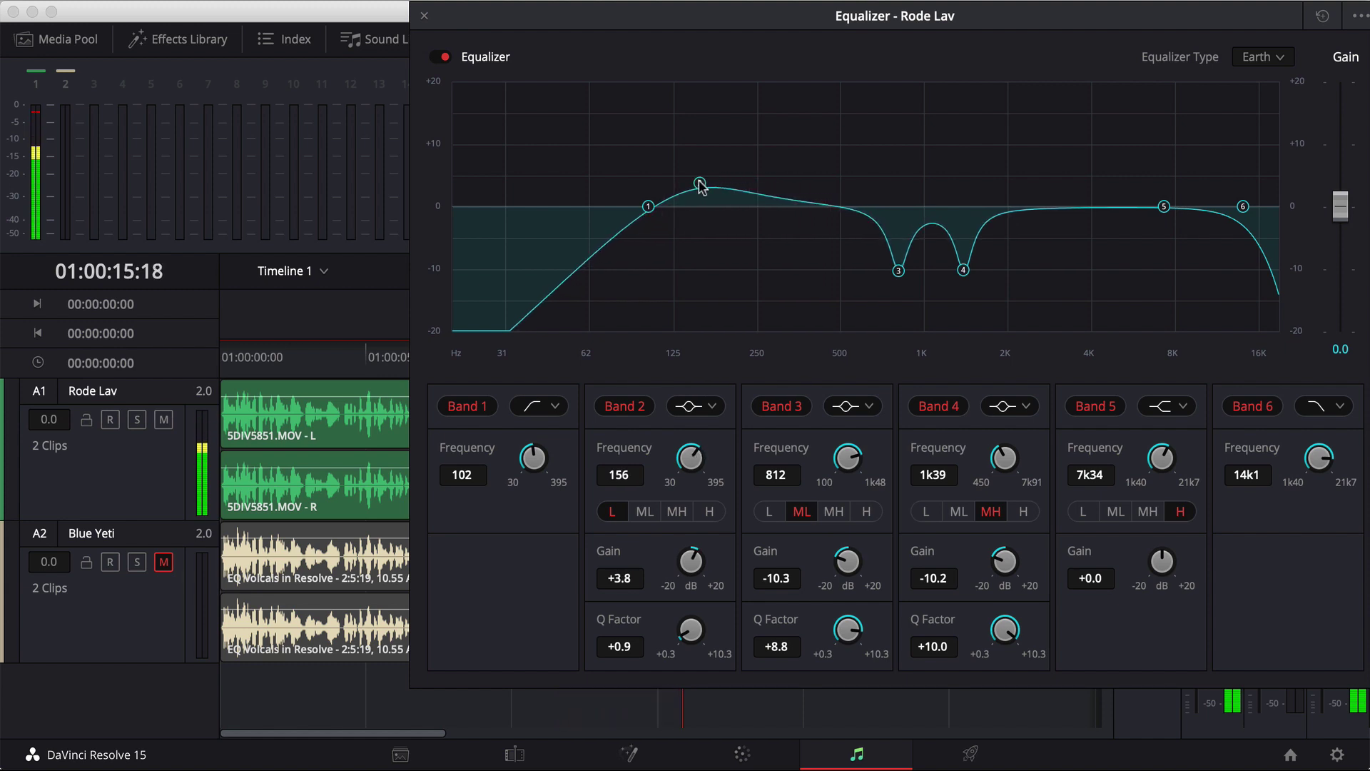